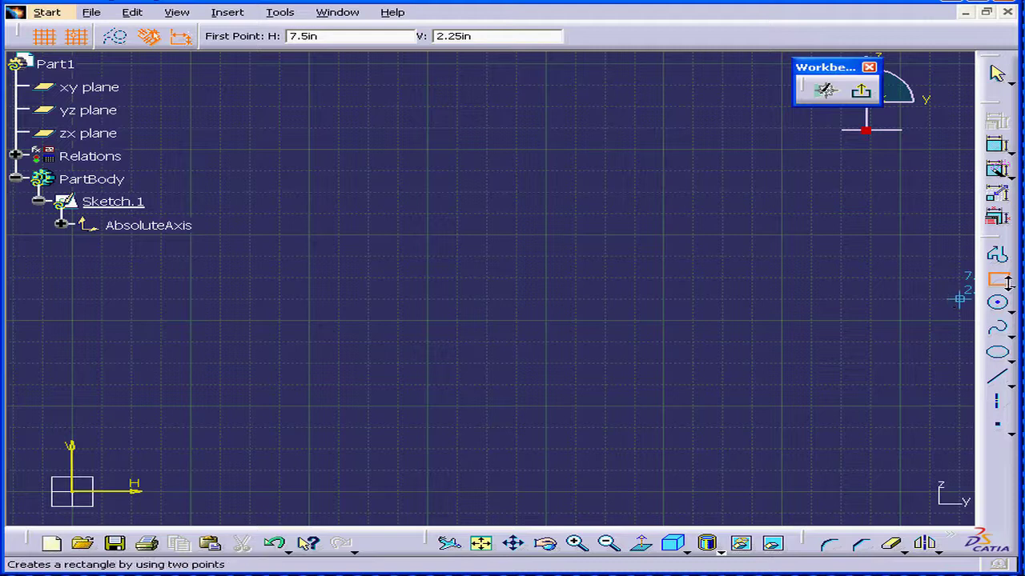
# Review the Sketcher grid spacing, graduations and snap-to-point options.
pyautogui.click(1010, 282)
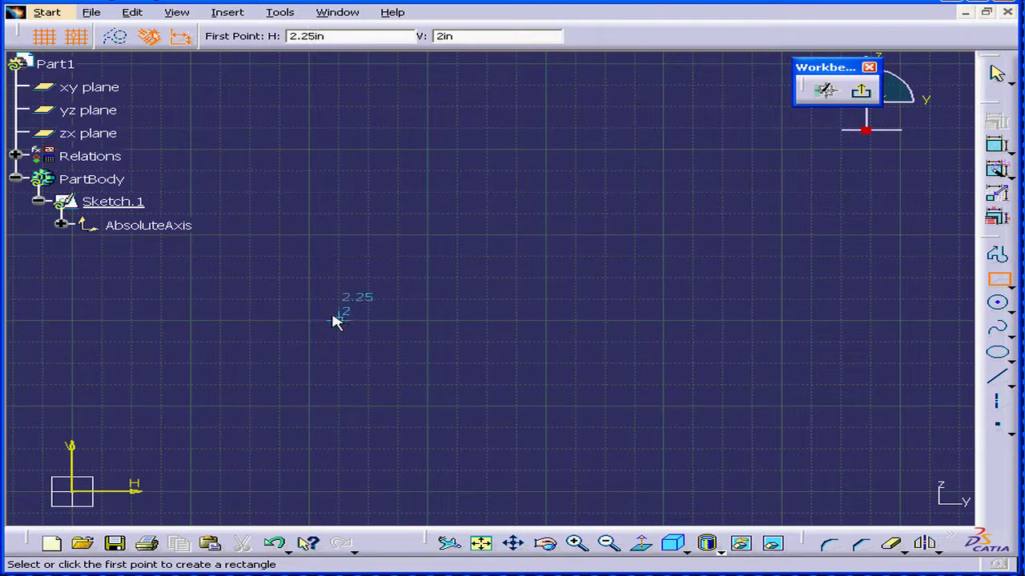
pyautogui.press('Escape')
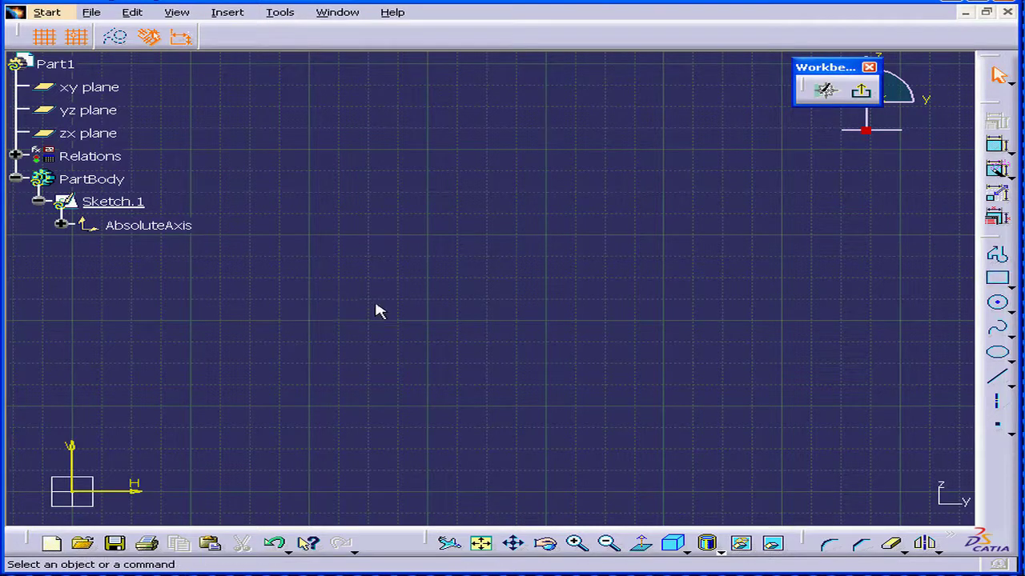
pyautogui.click(283, 16)
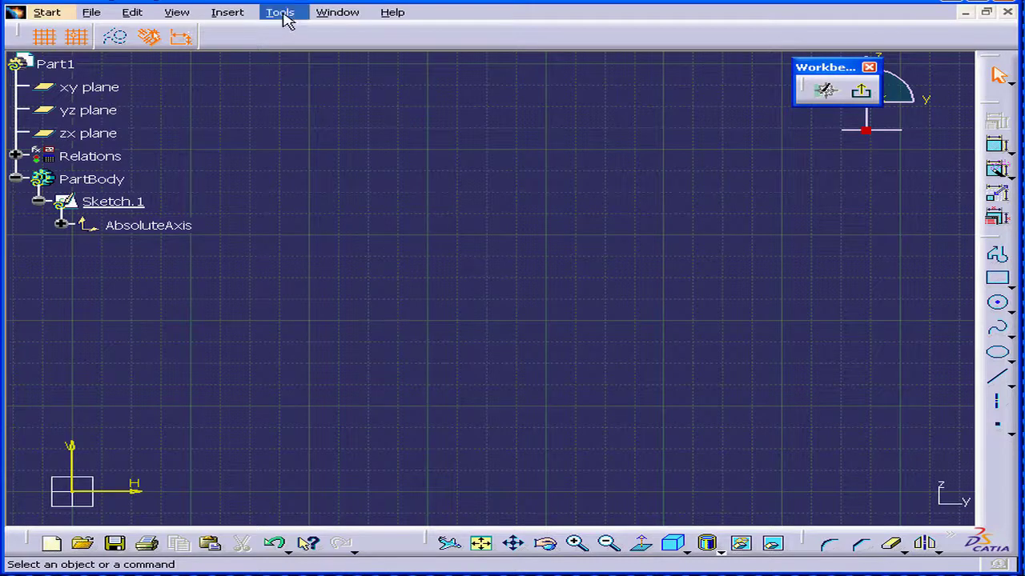
pyautogui.click(355, 159)
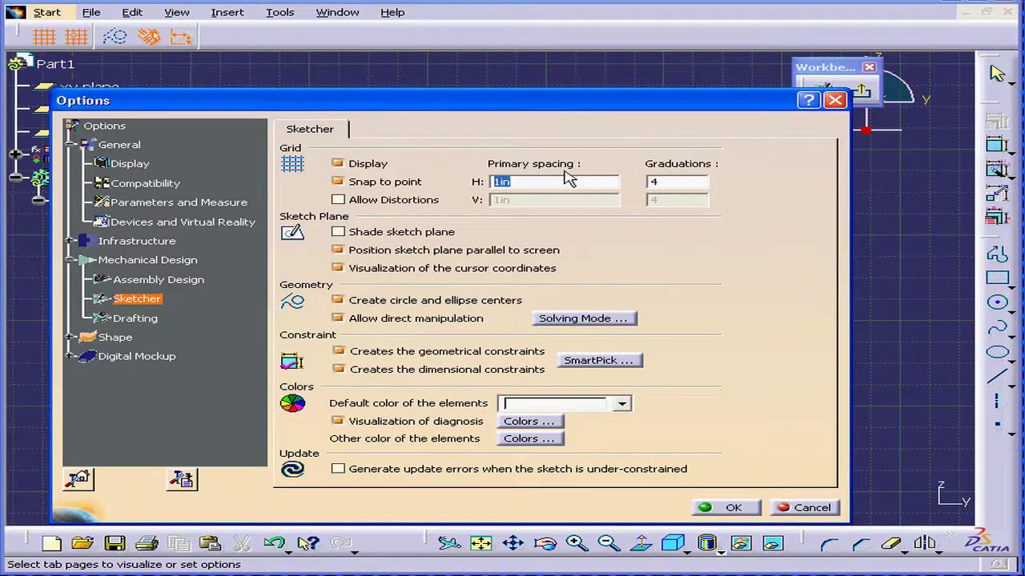
pyautogui.click(732, 508)
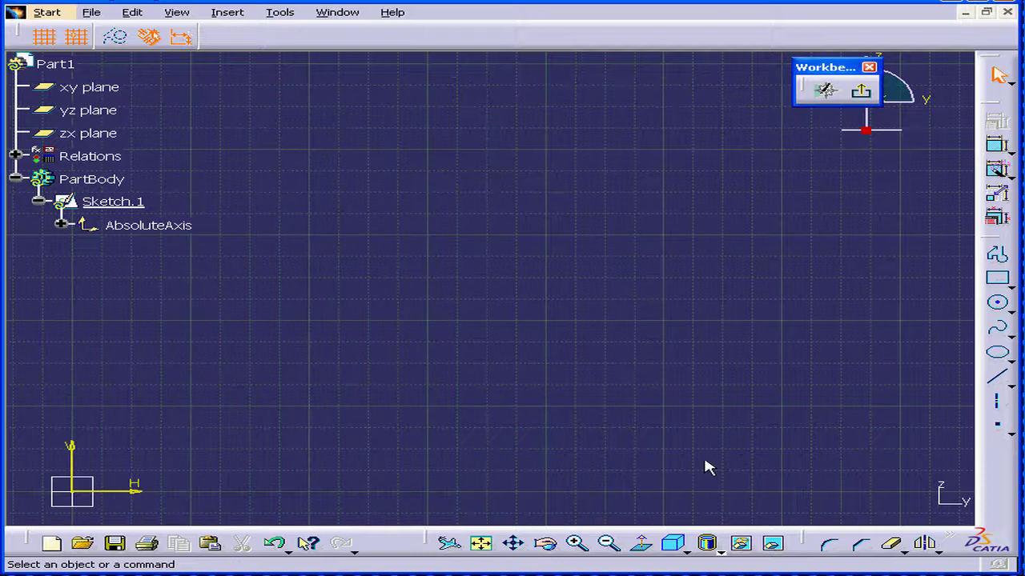
# Draw four 0.5 in squares 0.5 in apart starting at H 2 in, V 3 in, and a 4.5 by 0.5 in base rectangle directly beneath them.
pyautogui.click(999, 284)
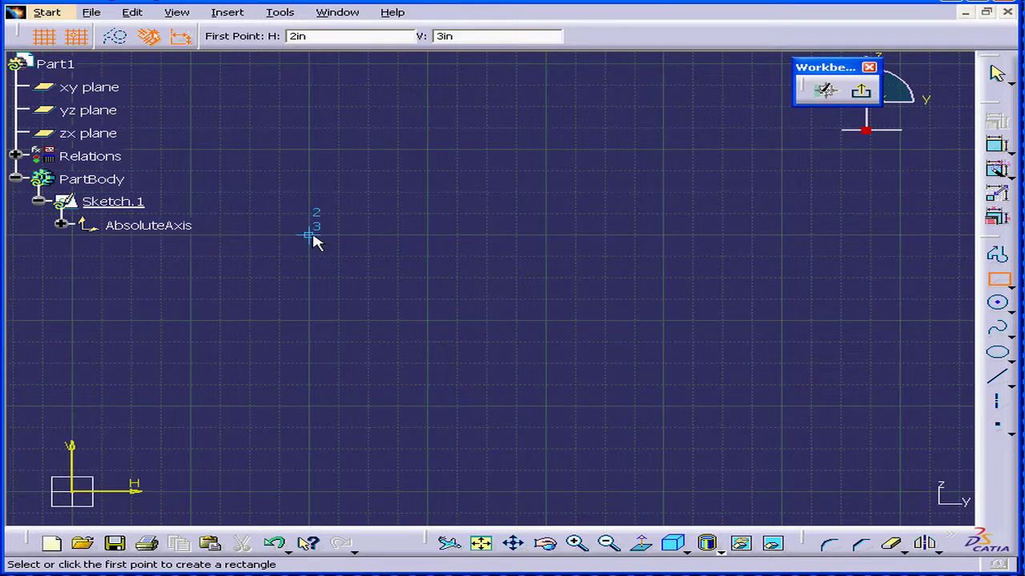
pyautogui.click(309, 235)
pyautogui.click(369, 278)
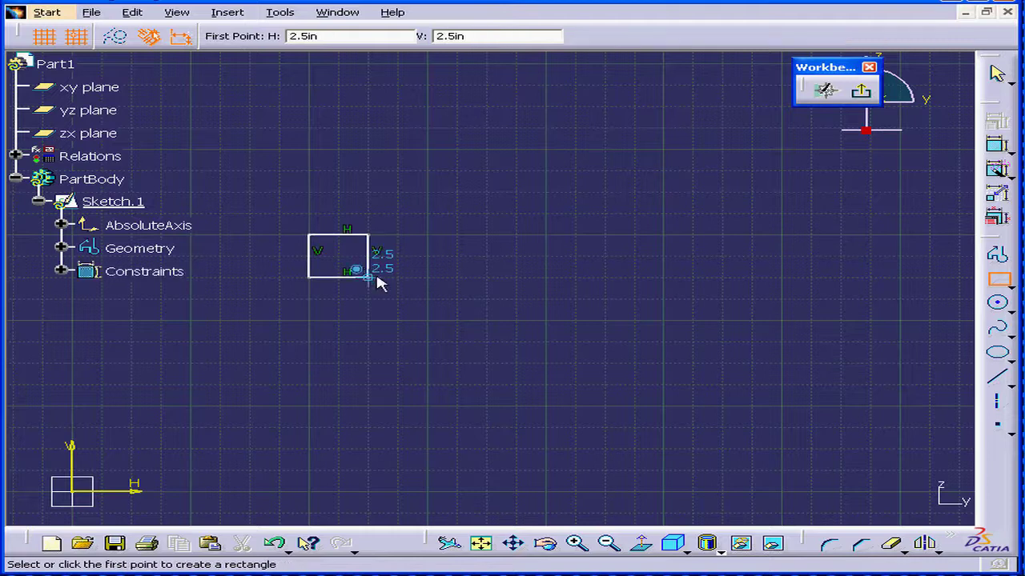
pyautogui.click(427, 236)
pyautogui.click(486, 278)
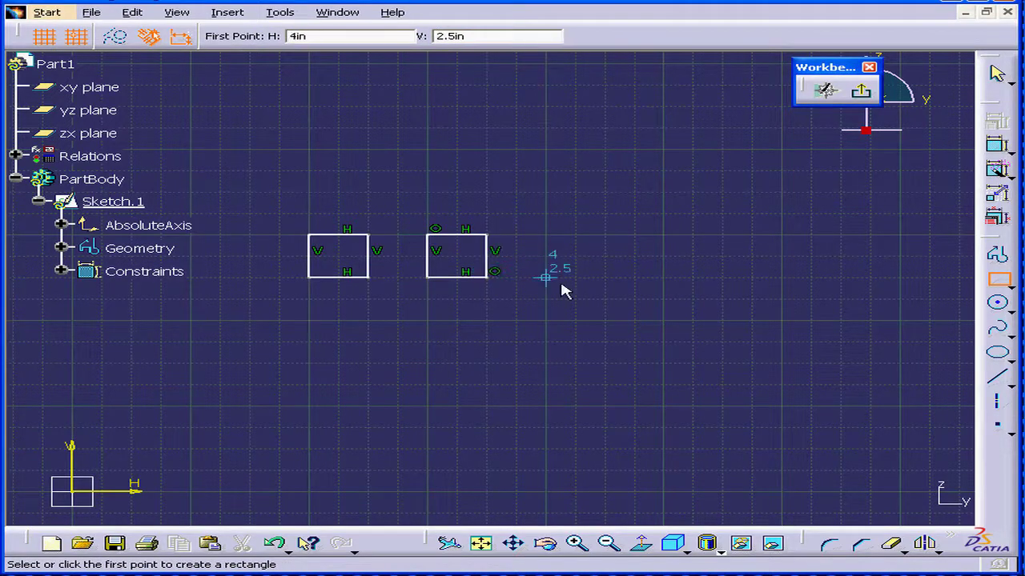
pyautogui.click(545, 235)
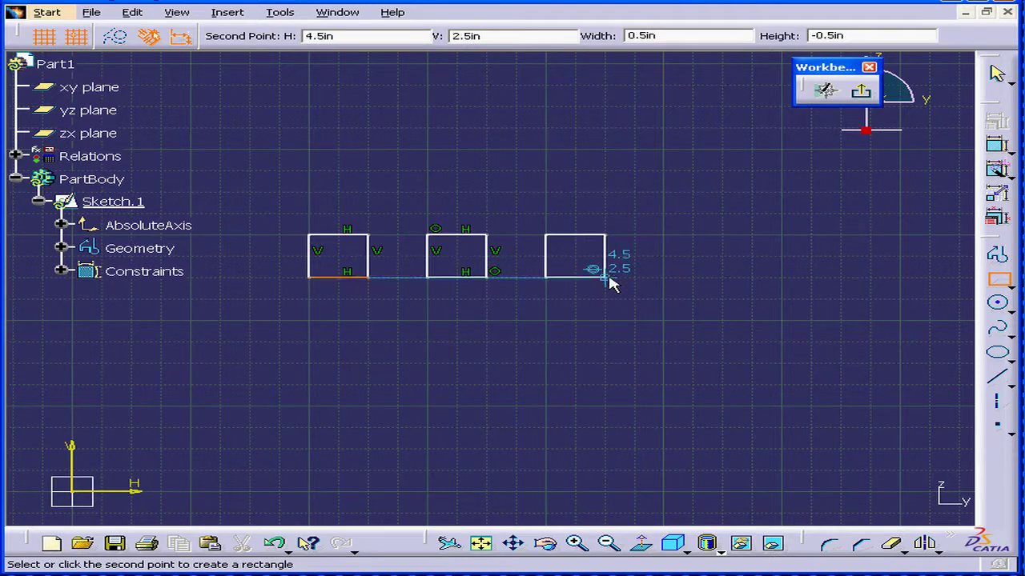
pyautogui.click(604, 278)
pyautogui.click(663, 235)
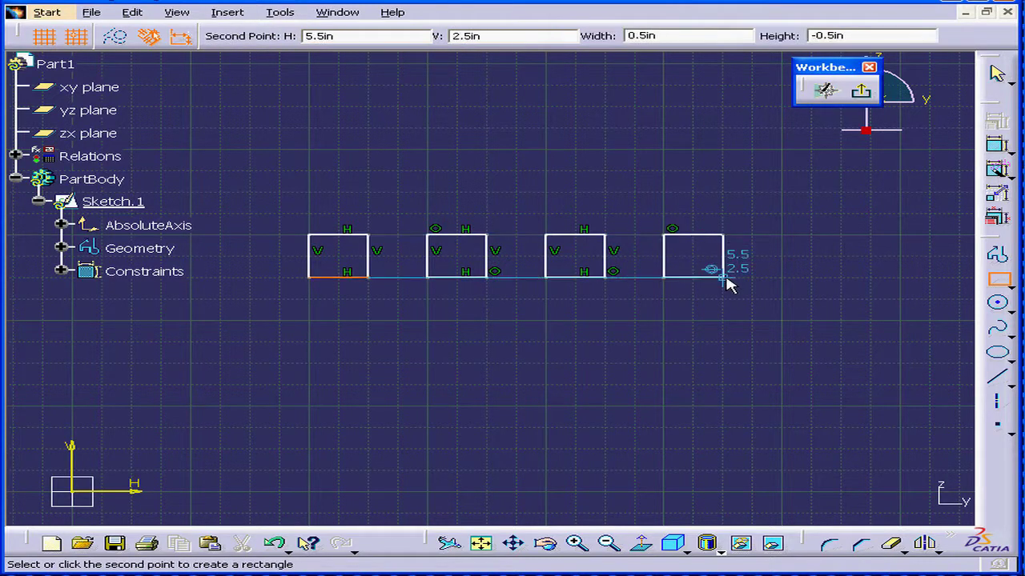
pyautogui.click(723, 278)
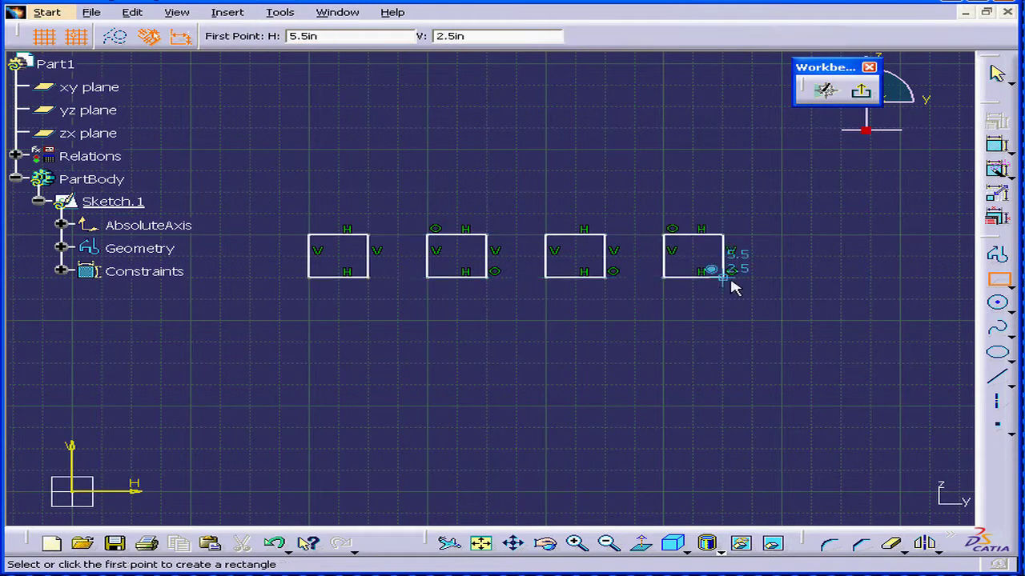
pyautogui.click(249, 277)
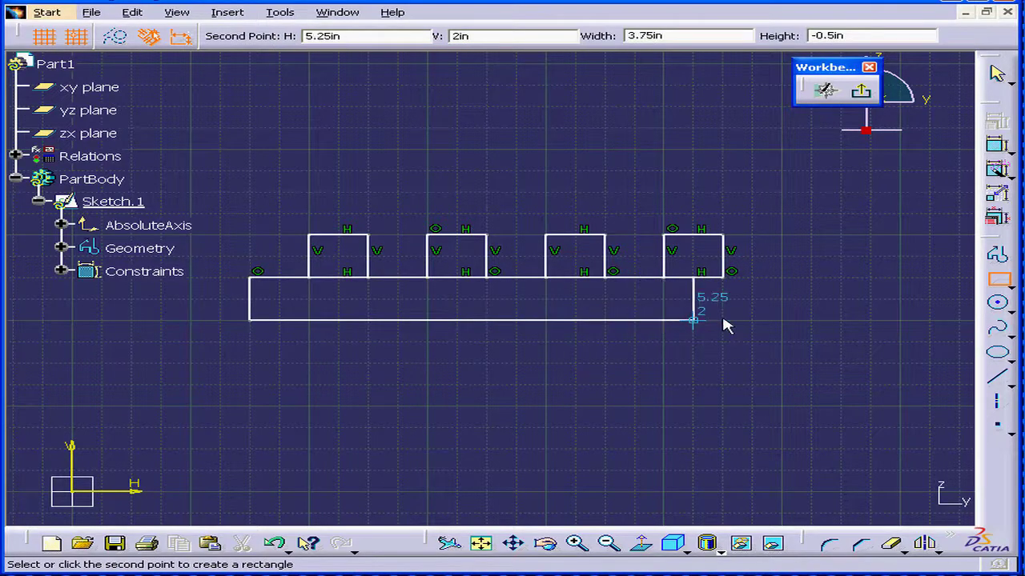
pyautogui.click(784, 321)
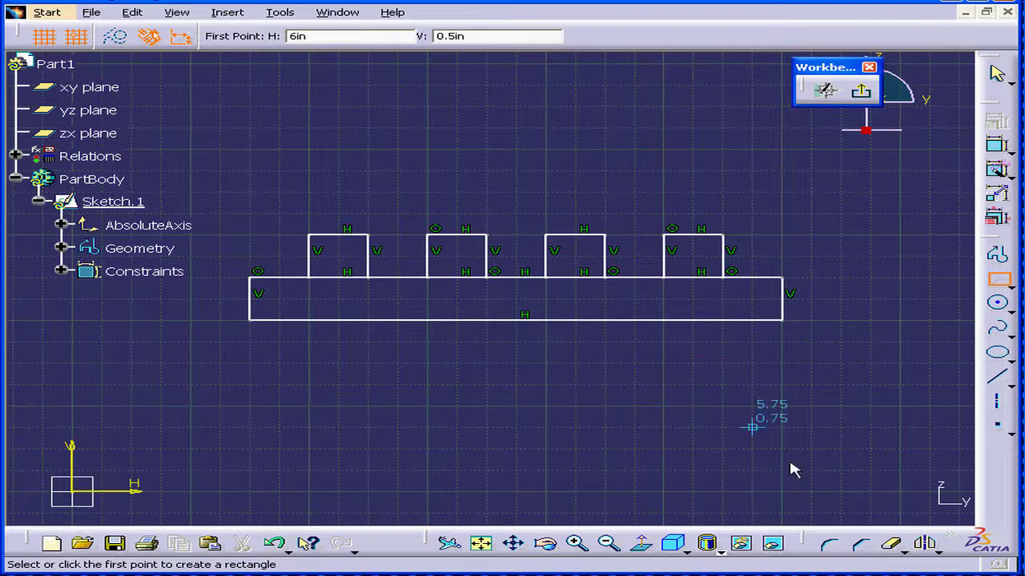
# Quick Trim the base rectangle's upper edge under each of the four squares to merge everything into one toothed outline.
pyautogui.moveTo(807, 545); pyautogui.dragTo(780, 508)
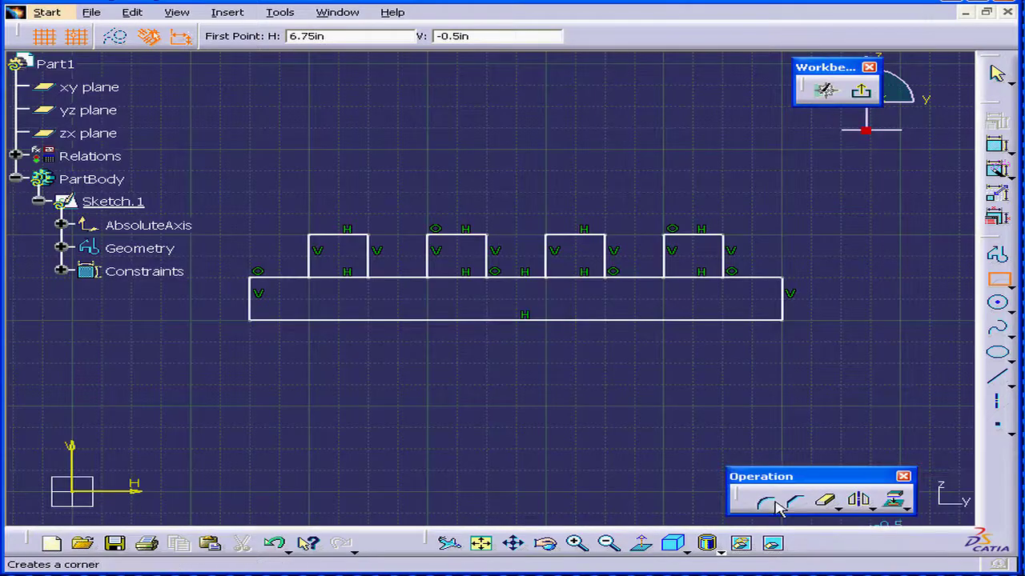
pyautogui.click(830, 503)
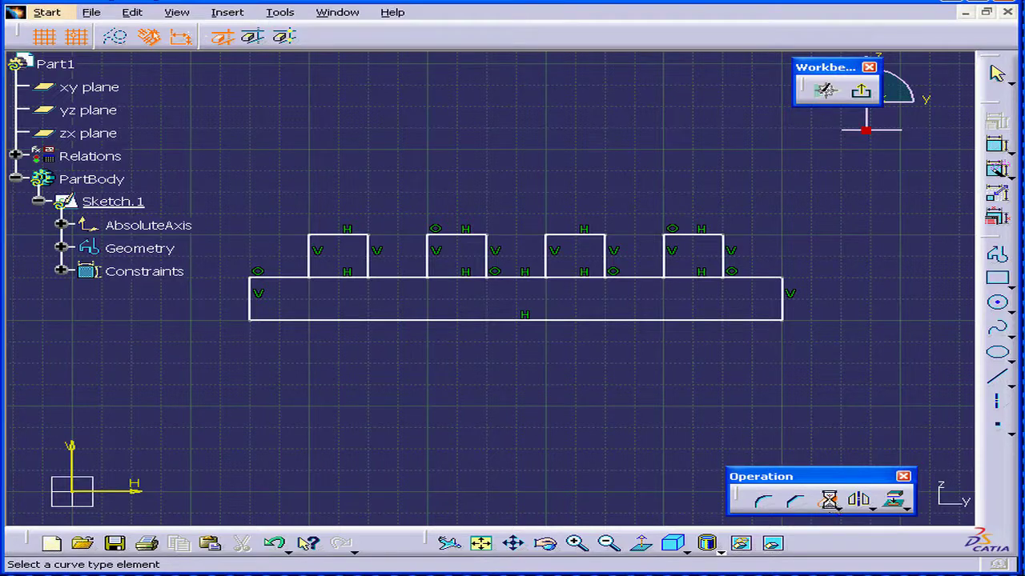
pyautogui.click(704, 280)
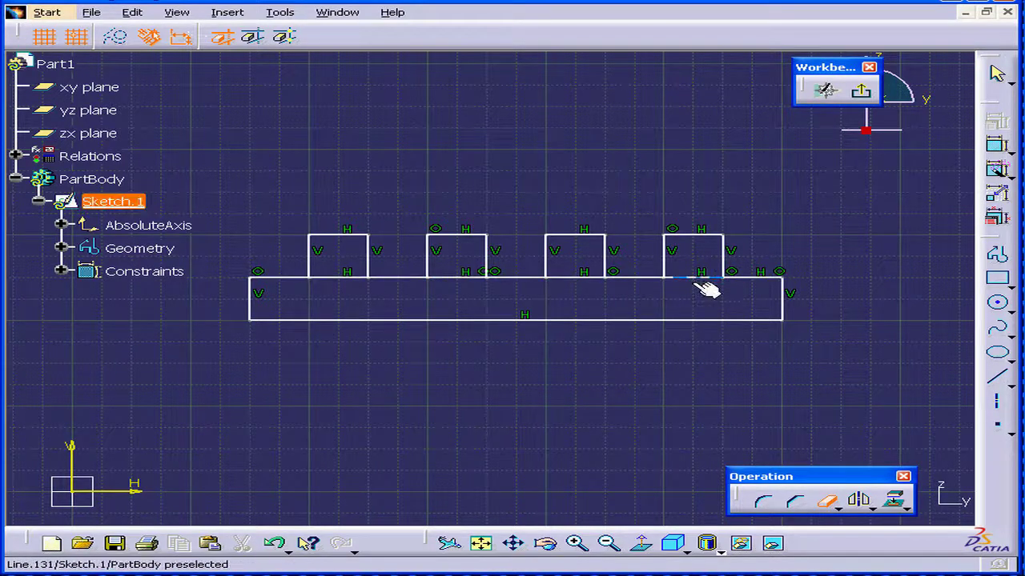
pyautogui.click(572, 280)
pyautogui.click(457, 278)
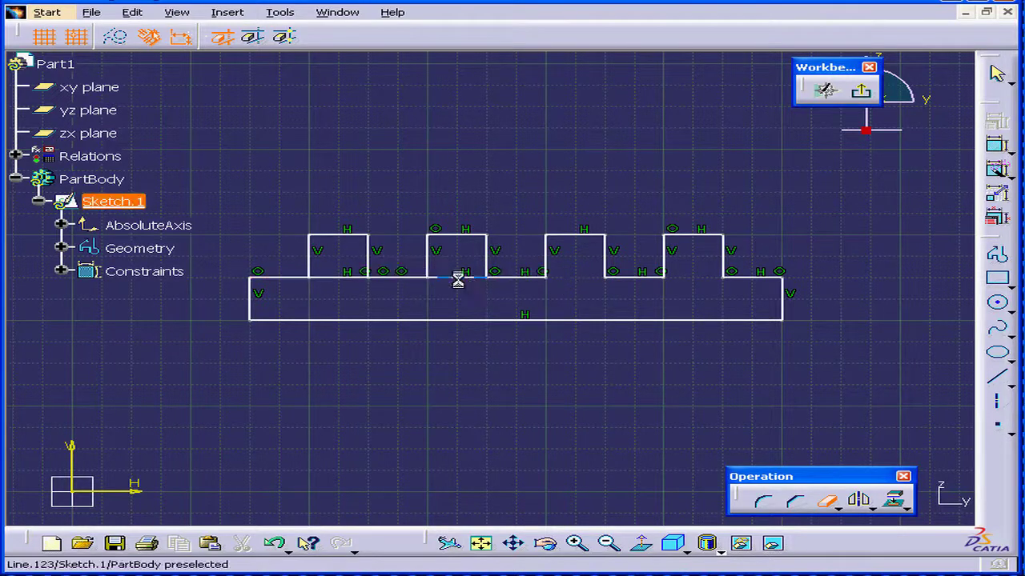
pyautogui.click(342, 279)
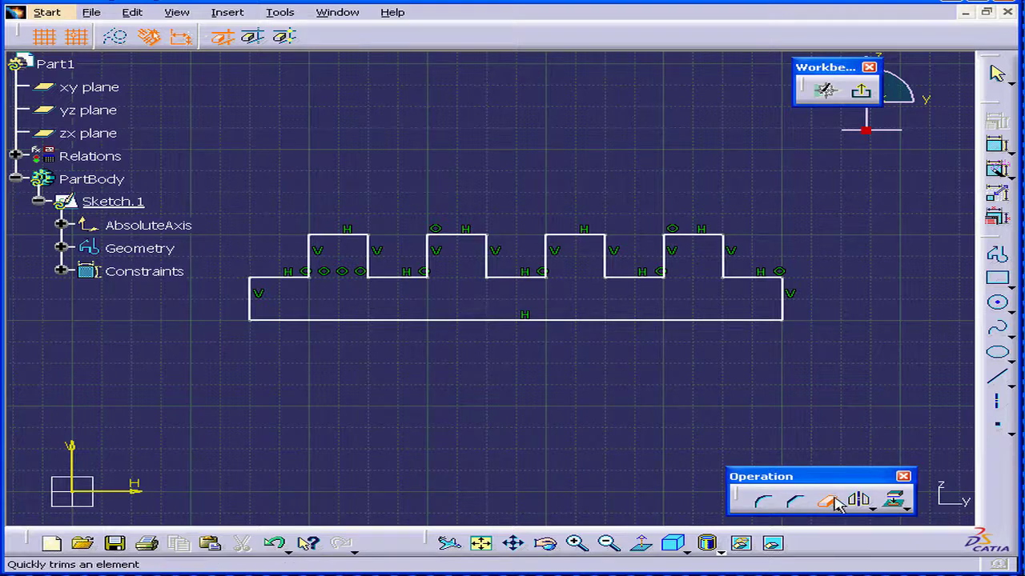
pyautogui.click(738, 501)
pyautogui.moveTo(757, 477); pyautogui.dragTo(790, 520)
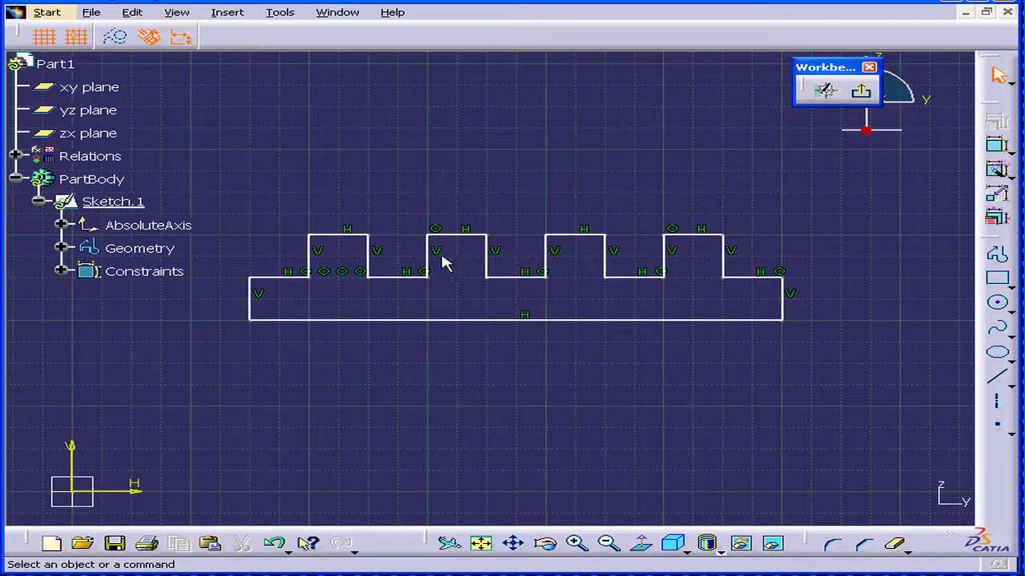
# Run Sketch Analysis to check whether the toothed profile is closed.
pyautogui.click(282, 12)
pyautogui.click(362, 227)
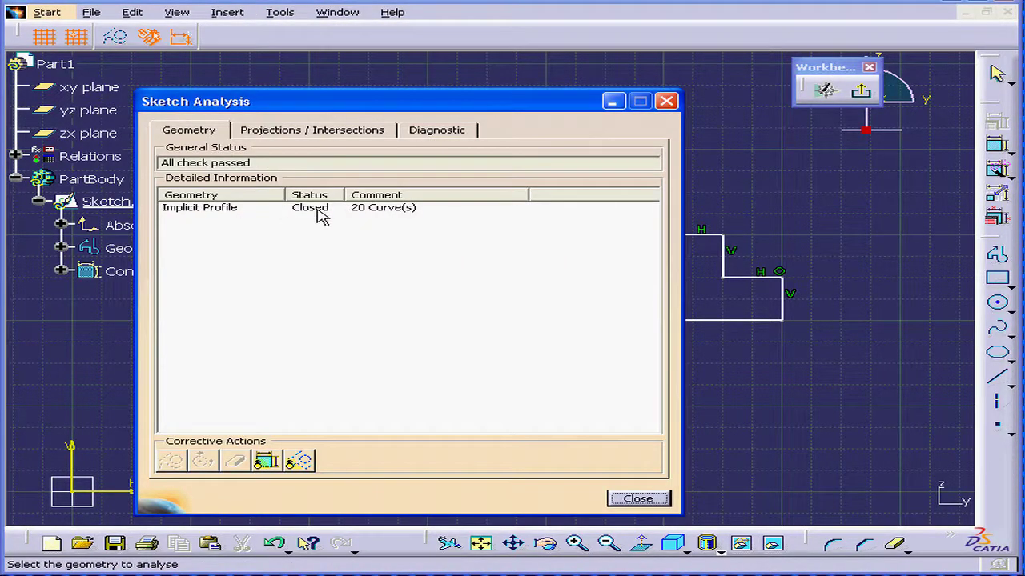
pyautogui.click(638, 498)
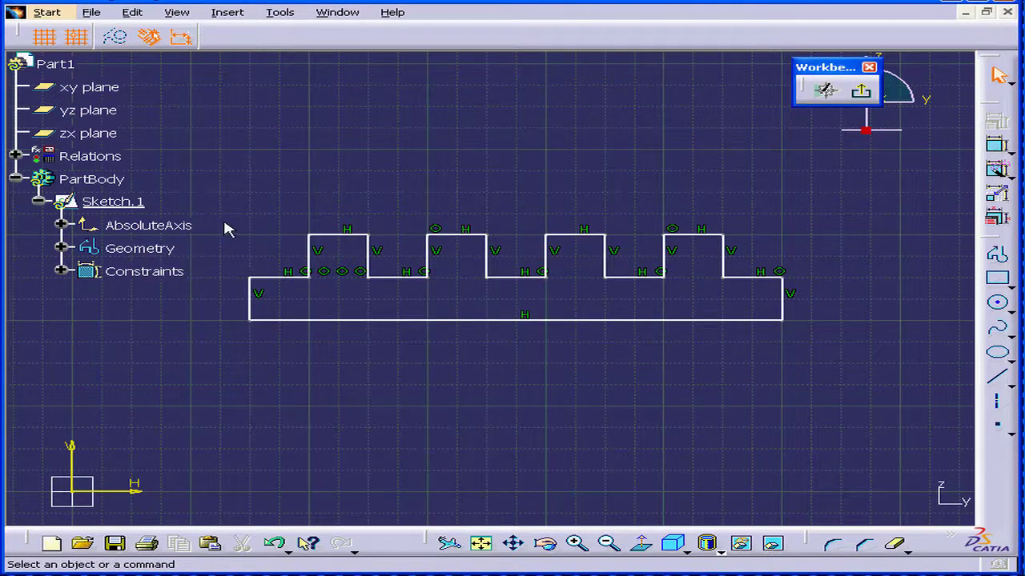
# Auto-constrain the whole toothed profile in Chained mode, using its left vertical edge and long bottom edge as reference elements.
pyautogui.moveTo(227, 214)
pyautogui.mouseDown()
pyautogui.moveTo(376, 293)
pyautogui.moveTo(842, 361)
pyautogui.moveTo(829, 361)
pyautogui.mouseUp()
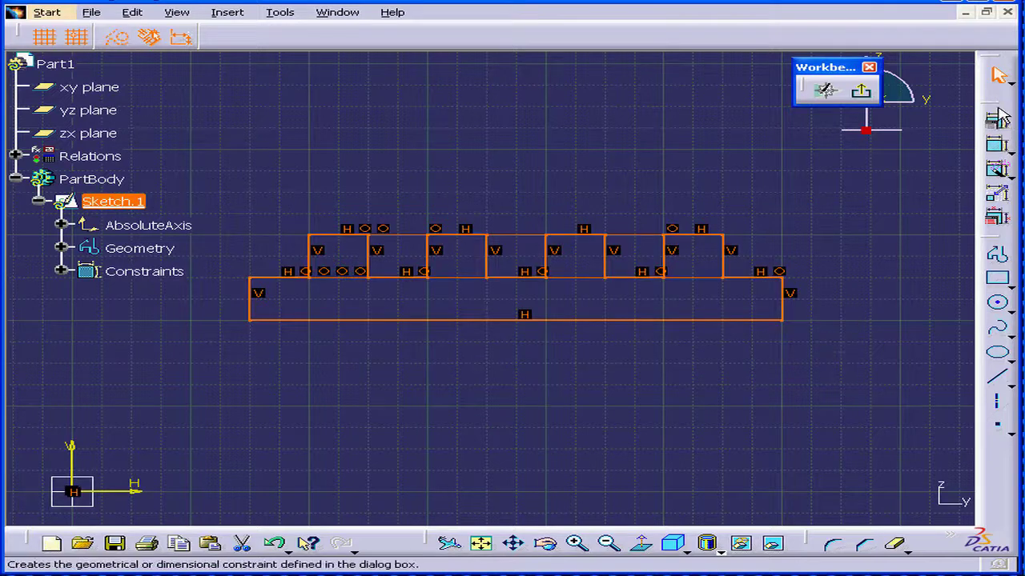
pyautogui.click(999, 112)
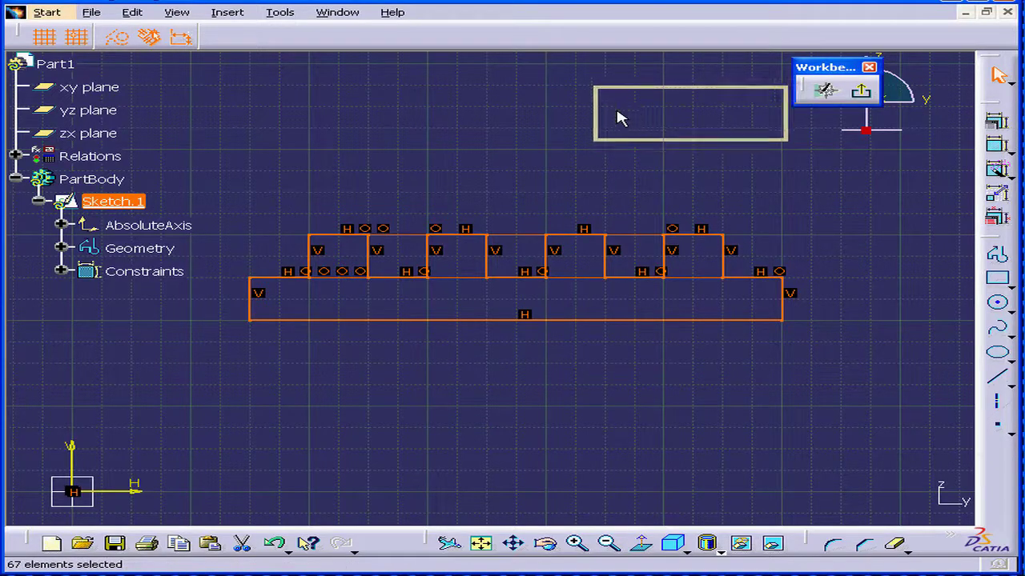
pyautogui.moveTo(590, 126); pyautogui.dragTo(592, 128)
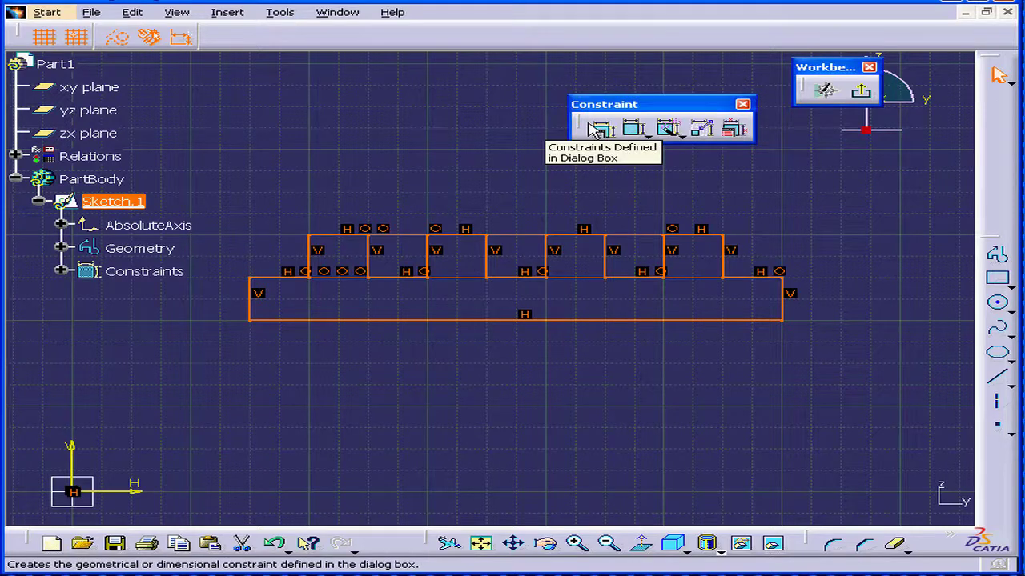
pyautogui.click(665, 132)
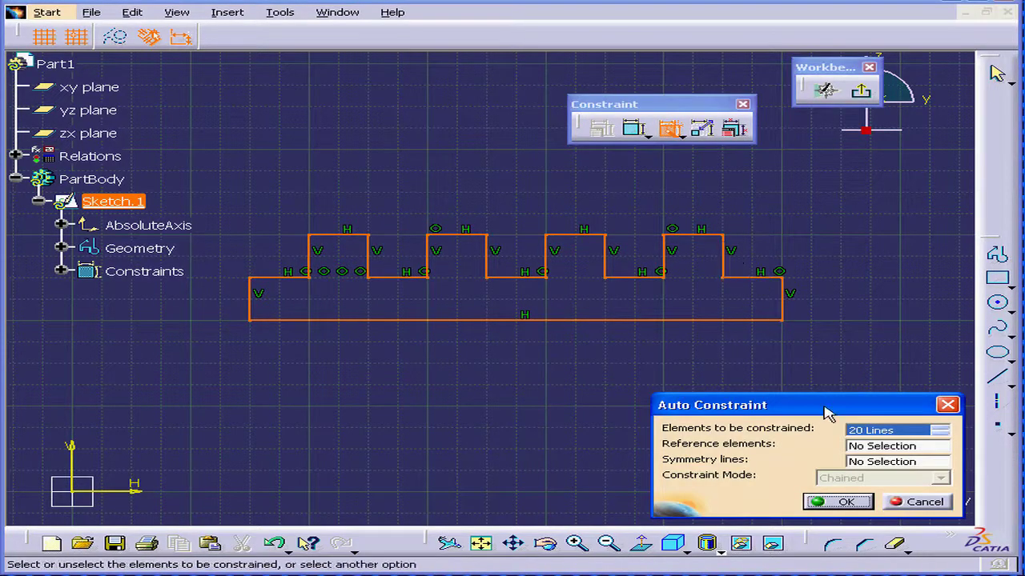
pyautogui.moveTo(827, 412); pyautogui.dragTo(806, 389)
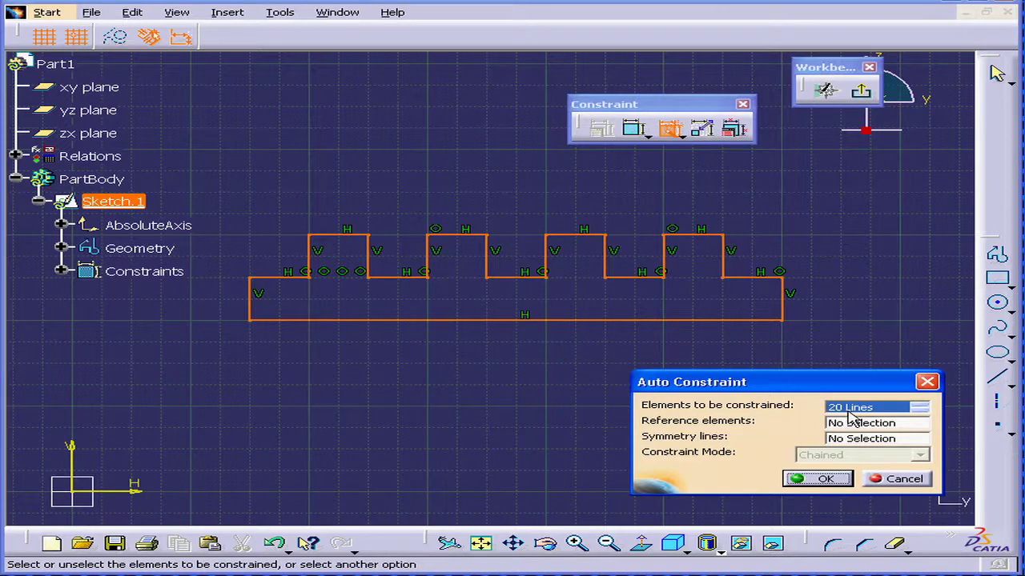
pyautogui.click(922, 409)
pyautogui.click(865, 424)
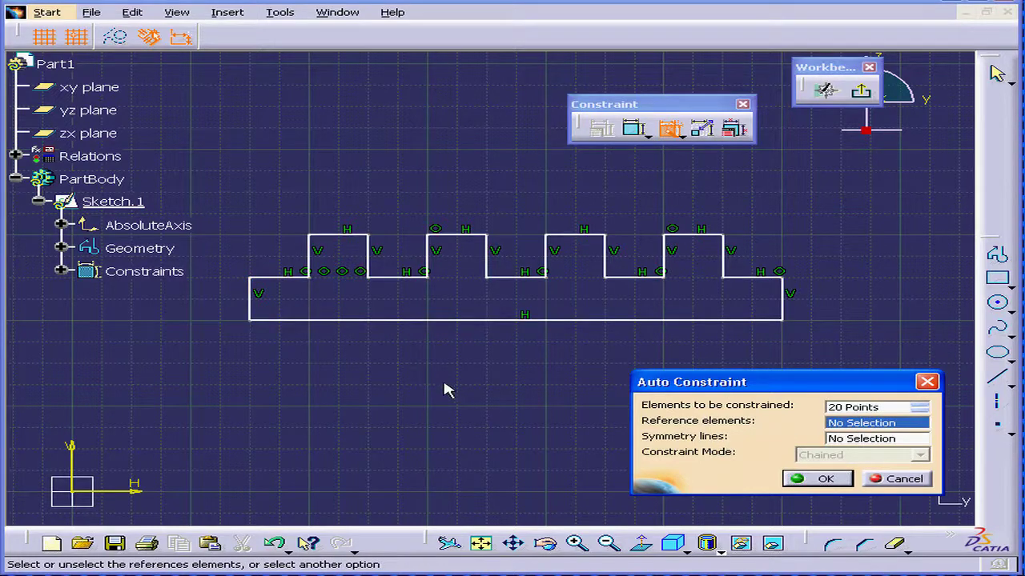
pyautogui.click(257, 304)
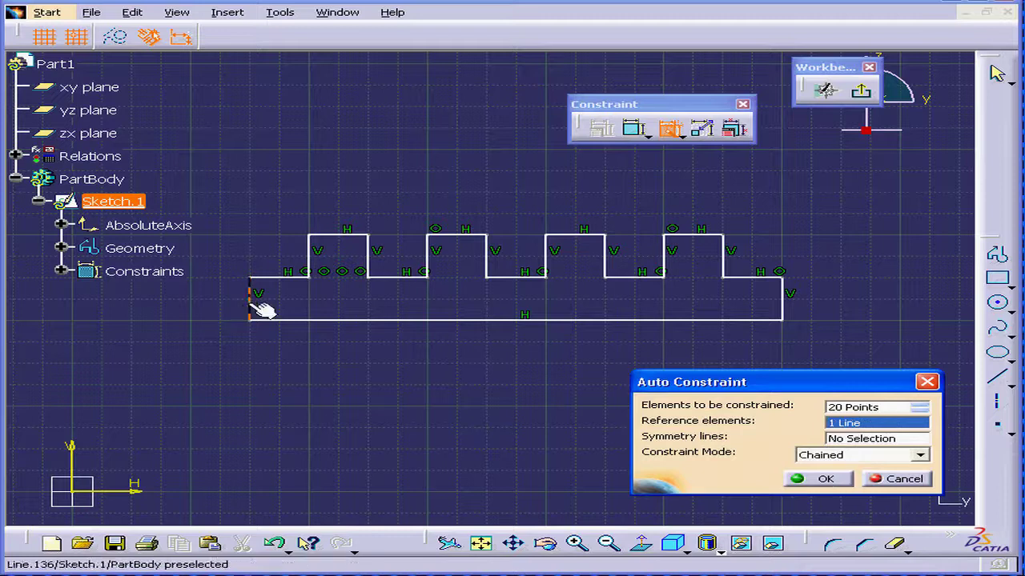
pyautogui.click(337, 321)
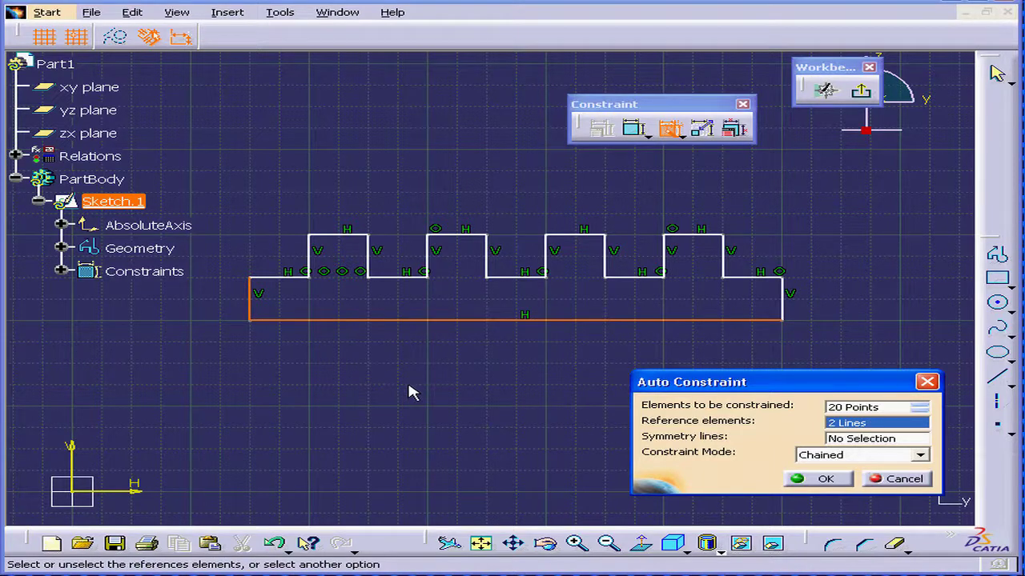
pyautogui.click(919, 456)
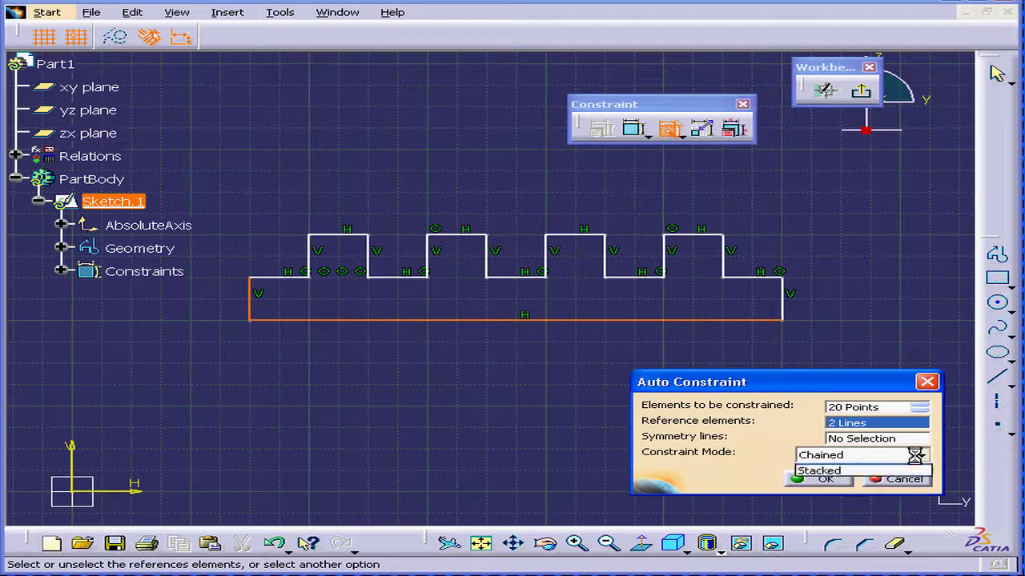
pyautogui.click(850, 470)
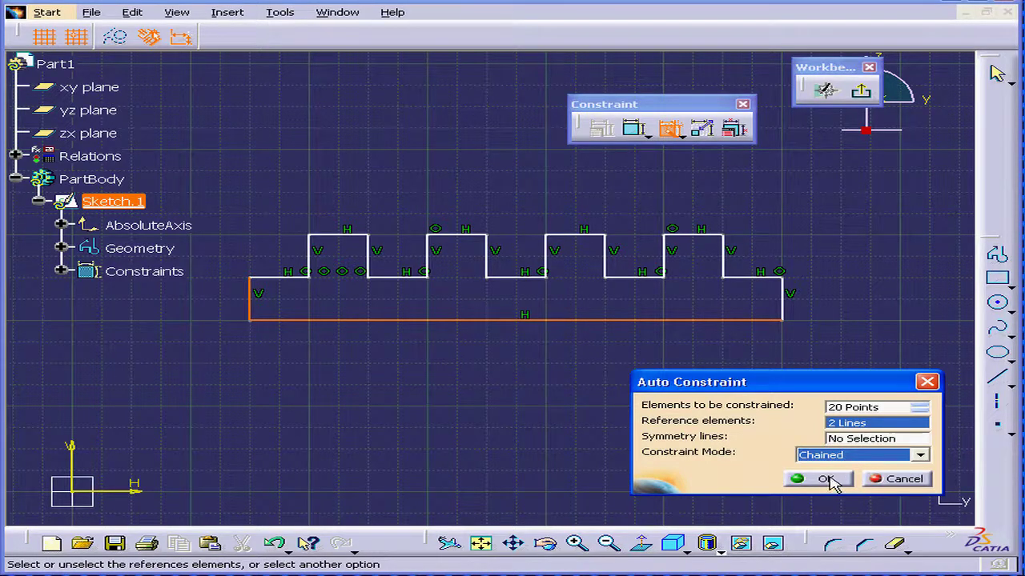
pyautogui.click(825, 479)
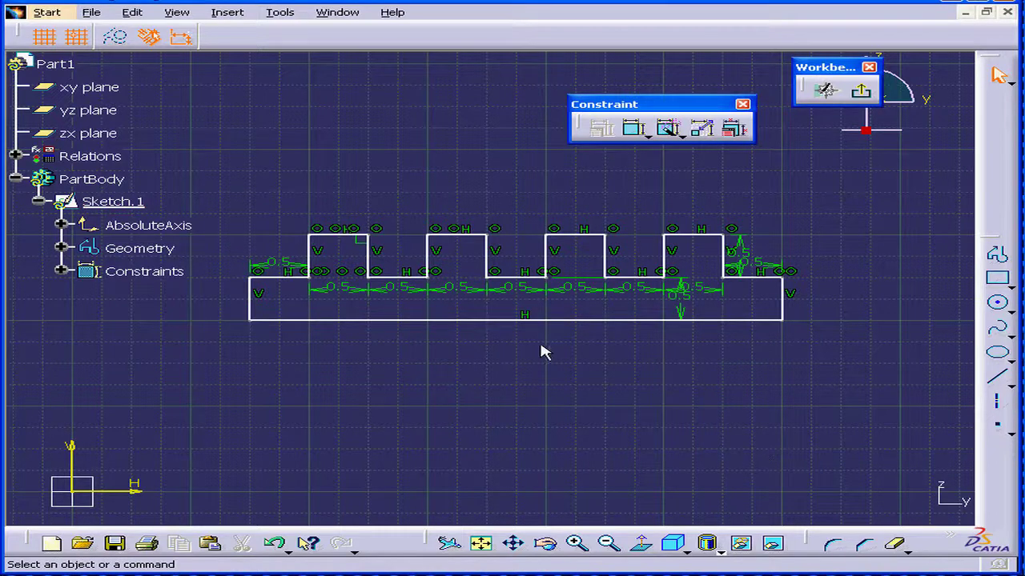
# Move the horizontal dimension of the profile's left shoulder to below the bottom edge.
pyautogui.click(290, 267)
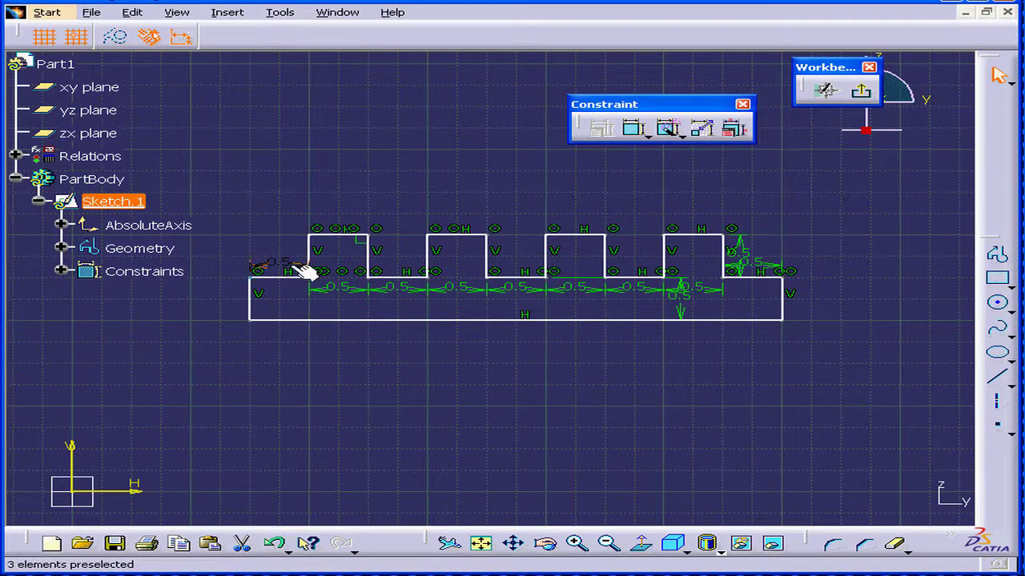
pyautogui.click(288, 345)
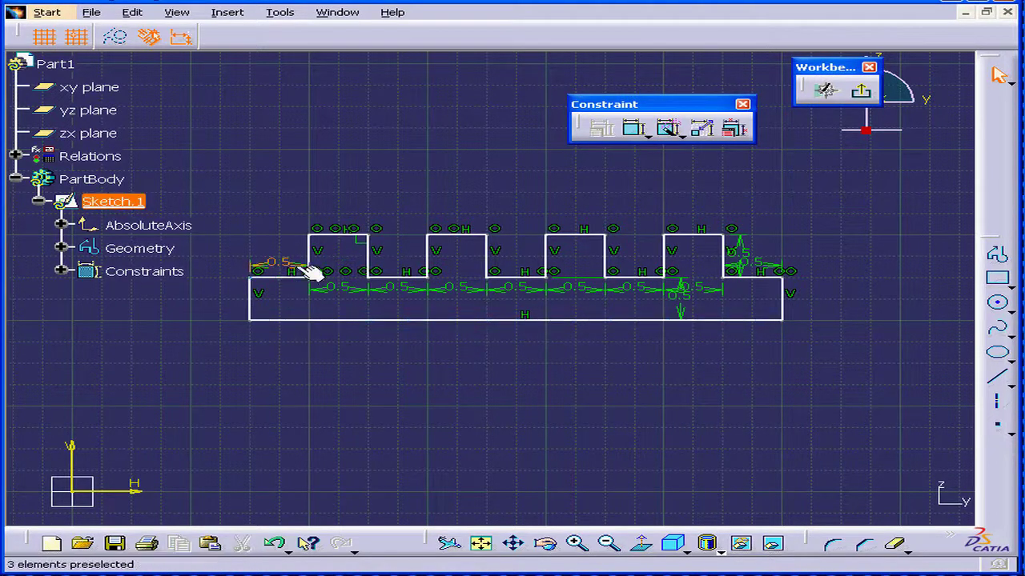
pyautogui.moveTo(303, 268)
pyautogui.mouseDown()
pyautogui.moveTo(293, 287)
pyautogui.moveTo(299, 343)
pyautogui.mouseUp()
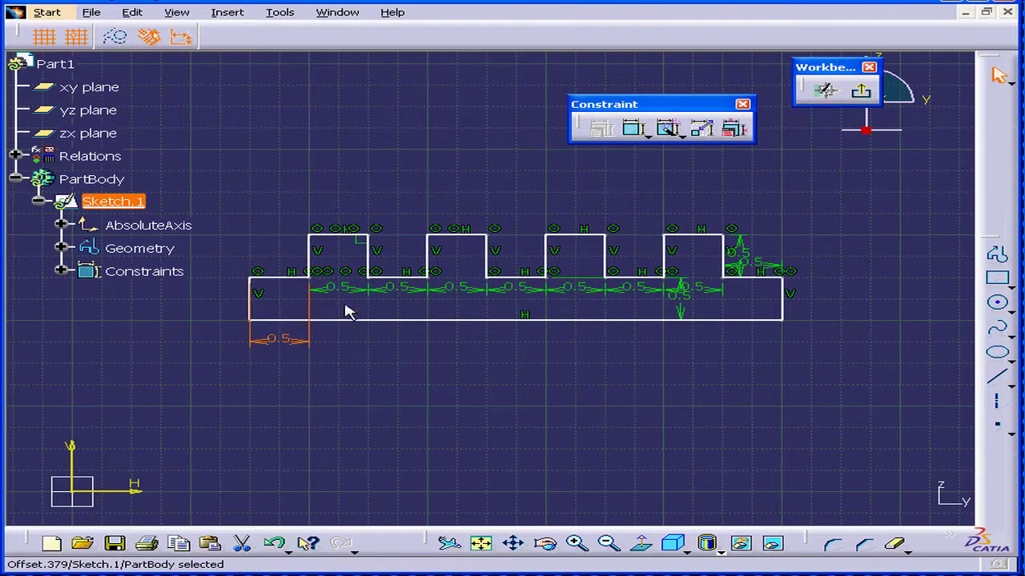
# Line up the remaining horizontal dimensions below the profile's bottom edge and place the two height dimensions outside its right end.
pyautogui.moveTo(354, 288); pyautogui.dragTo(360, 343)
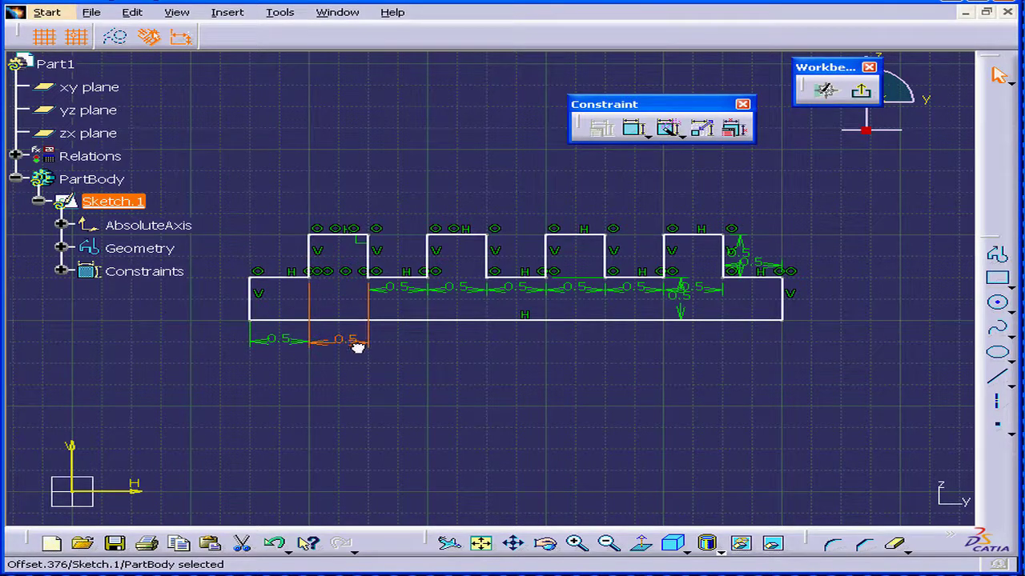
pyautogui.moveTo(423, 290); pyautogui.dragTo(422, 344)
pyautogui.moveTo(464, 287); pyautogui.dragTo(484, 350)
pyautogui.moveTo(550, 293); pyautogui.dragTo(539, 343)
pyautogui.moveTo(622, 290); pyautogui.dragTo(600, 345)
pyautogui.moveTo(656, 300); pyautogui.dragTo(654, 346)
pyautogui.moveTo(708, 291); pyautogui.dragTo(721, 344)
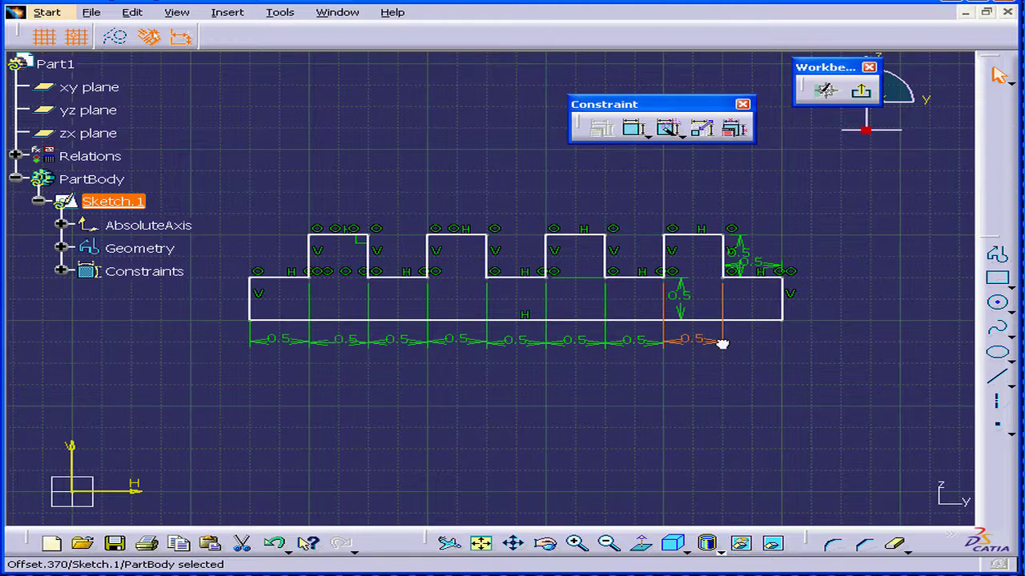
pyautogui.click(783, 269)
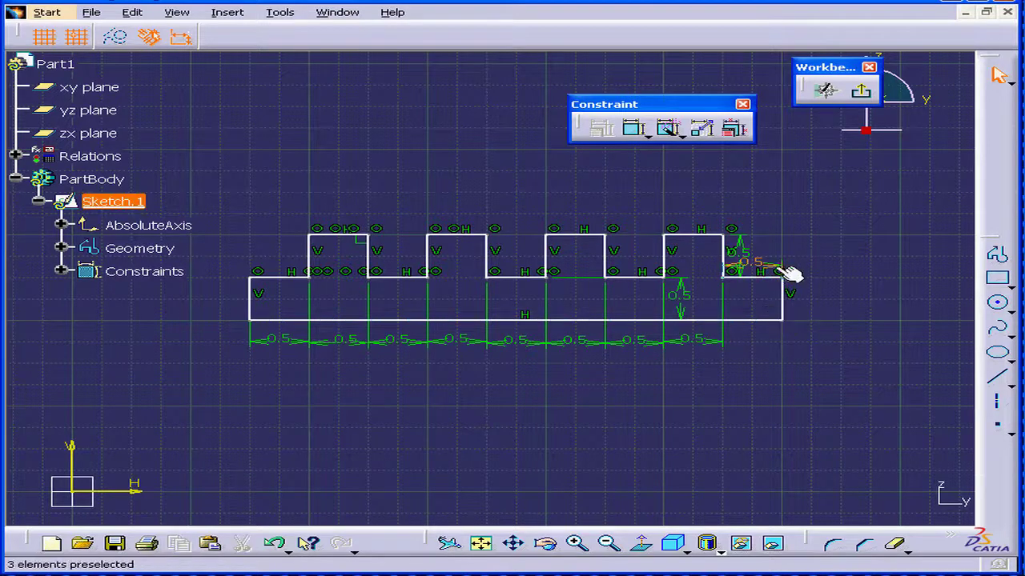
pyautogui.moveTo(769, 267); pyautogui.dragTo(777, 345)
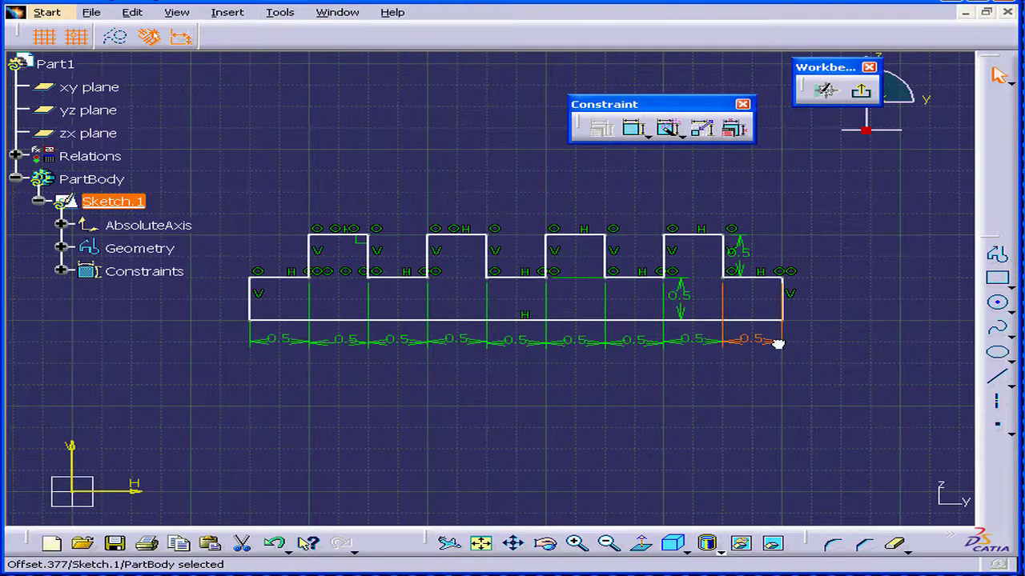
pyautogui.moveTo(697, 313)
pyautogui.mouseDown()
pyautogui.moveTo(702, 304)
pyautogui.moveTo(829, 306)
pyautogui.mouseUp()
pyautogui.moveTo(741, 264); pyautogui.dragTo(828, 279)
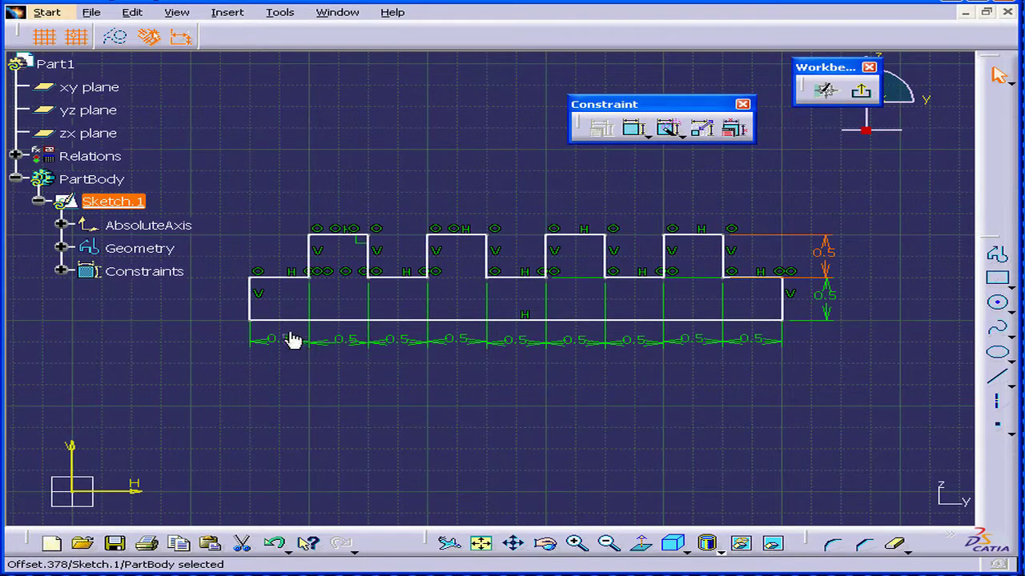
# Add Fix constraints to the profile's left vertical edge and its long bottom edge.
pyautogui.rightClick(255, 298)
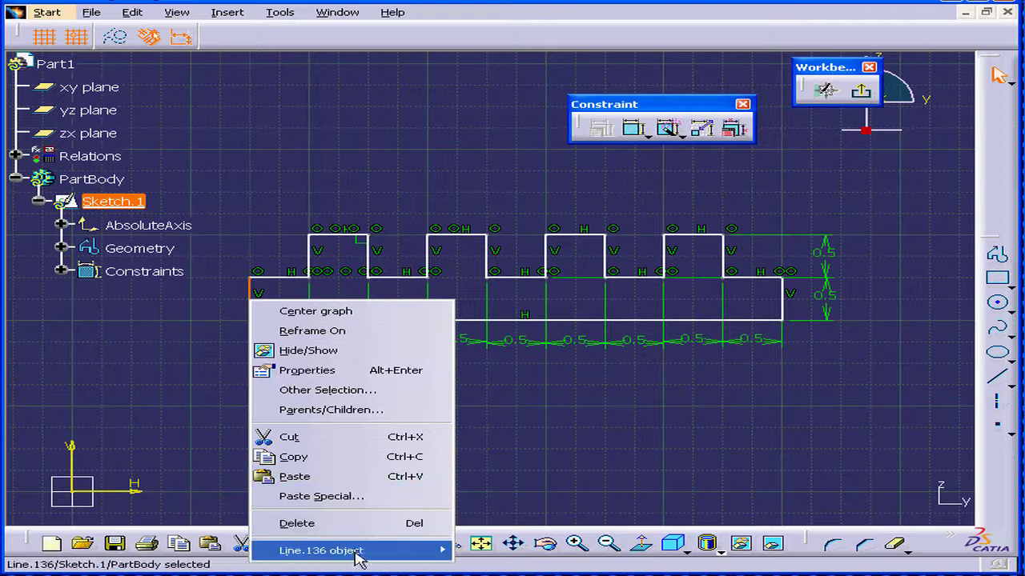
pyautogui.moveTo(358, 555)
pyautogui.click(475, 570)
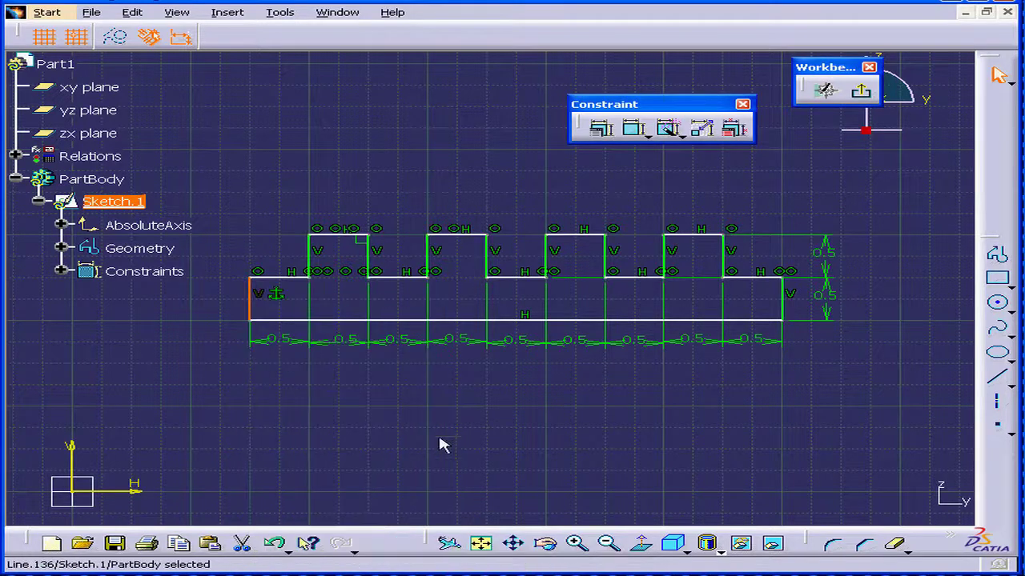
pyautogui.click(452, 321)
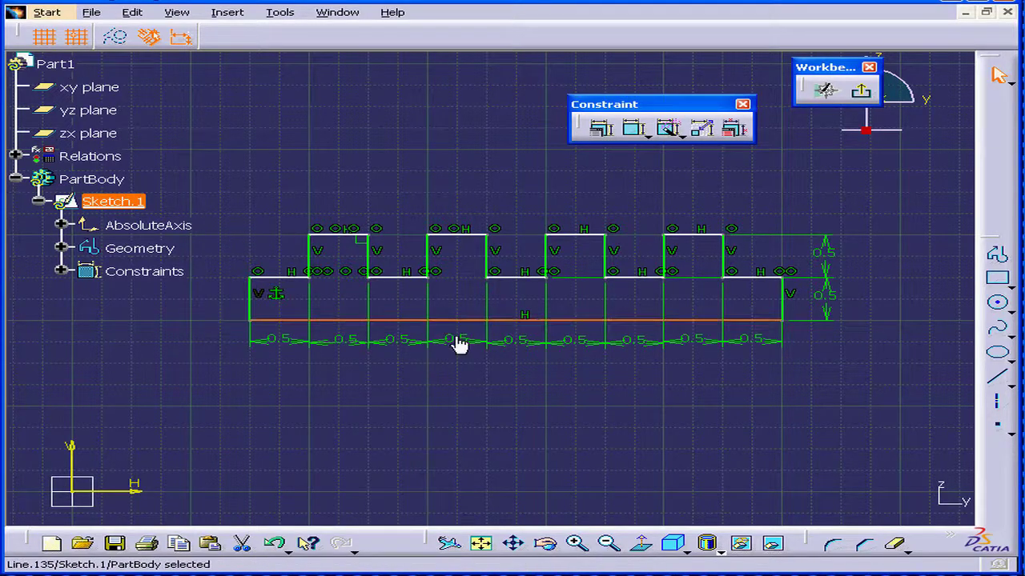
pyautogui.click(602, 132)
pyautogui.click(922, 274)
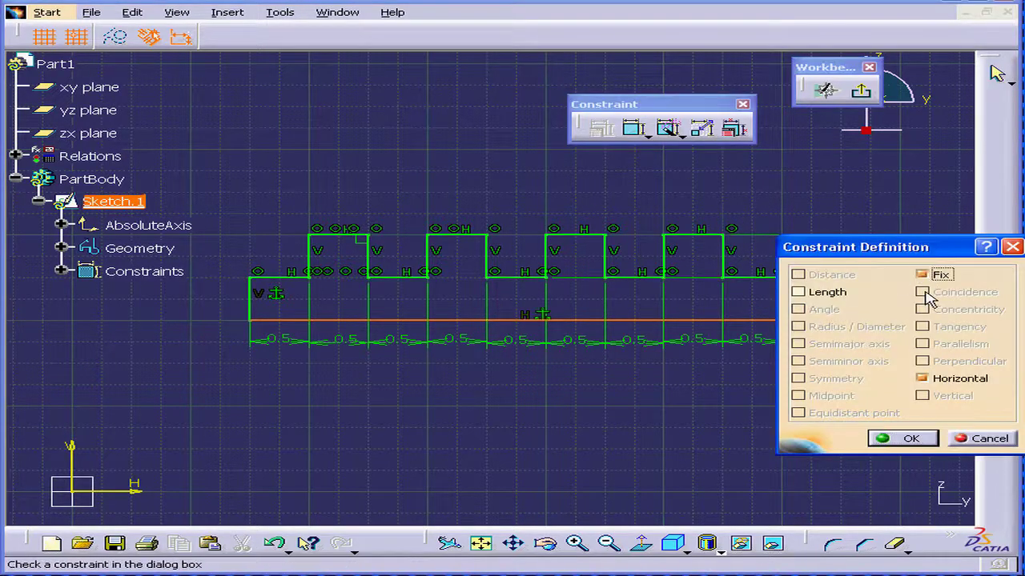
pyautogui.click(910, 439)
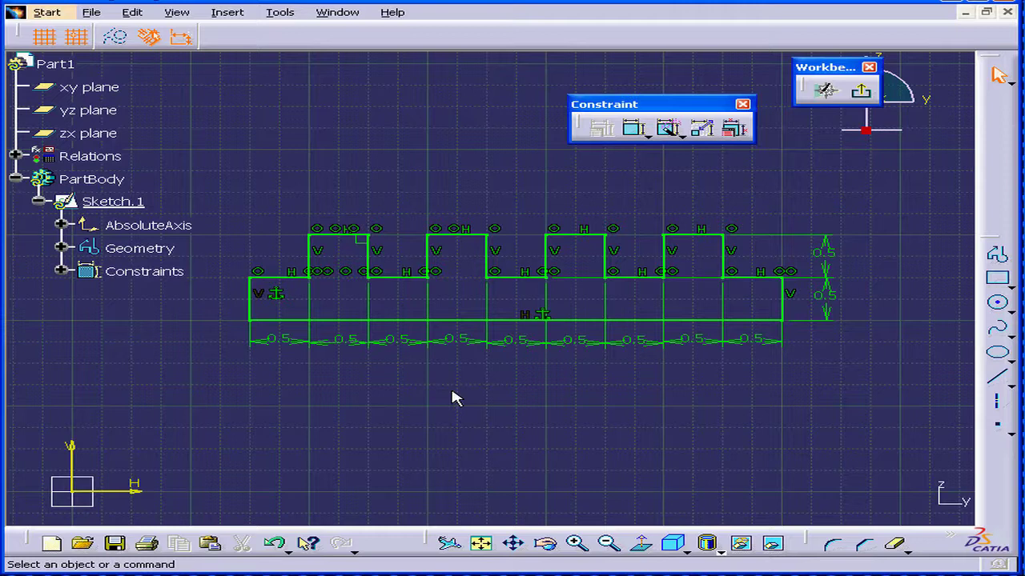
# Give the second tooth's width dimension a formula equal to the first tooth's width, PartBody\Sketch.1\Offset.376\Offset.
pyautogui.rightClick(460, 336)
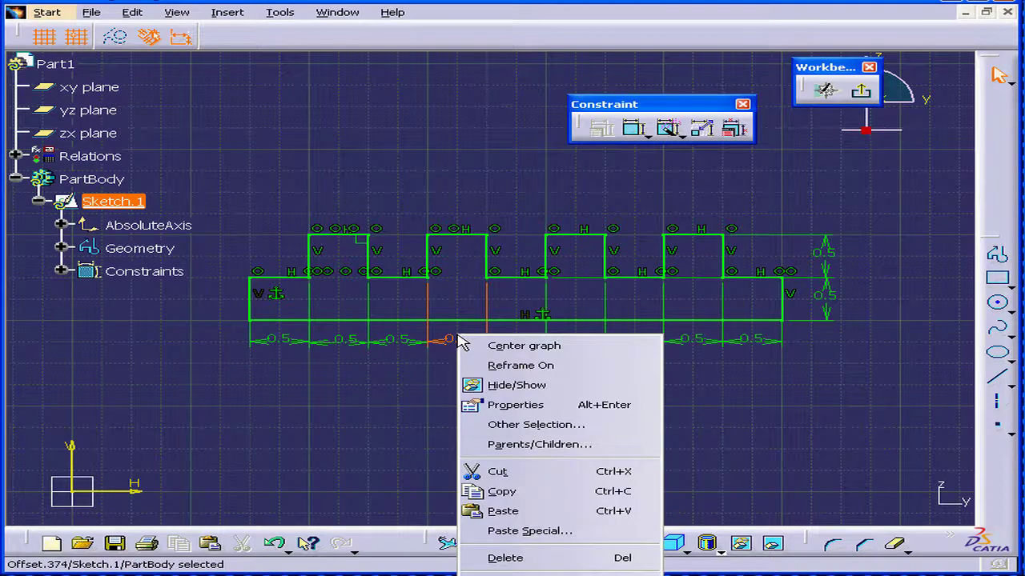
pyautogui.moveTo(561, 572)
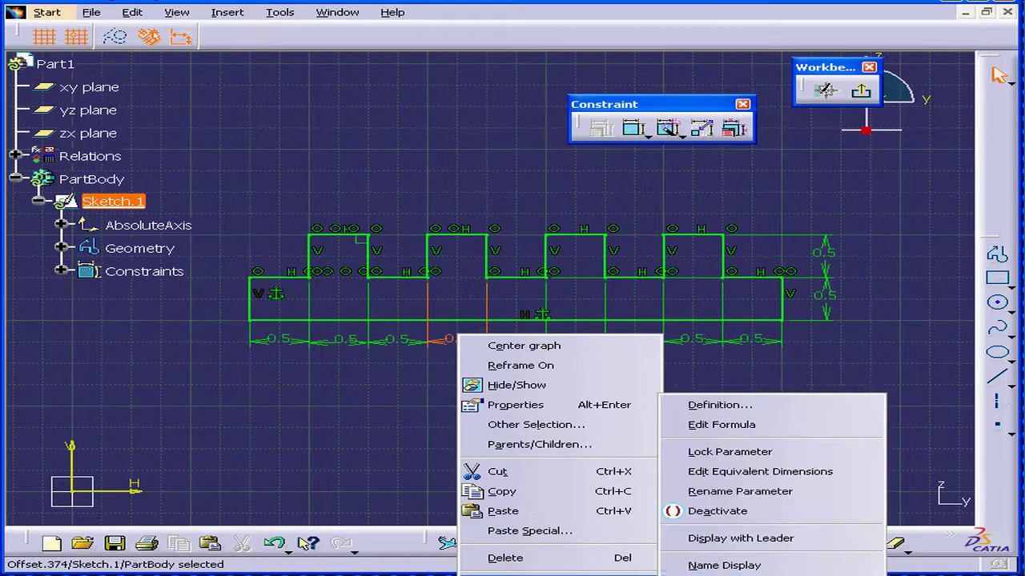
pyautogui.click(725, 425)
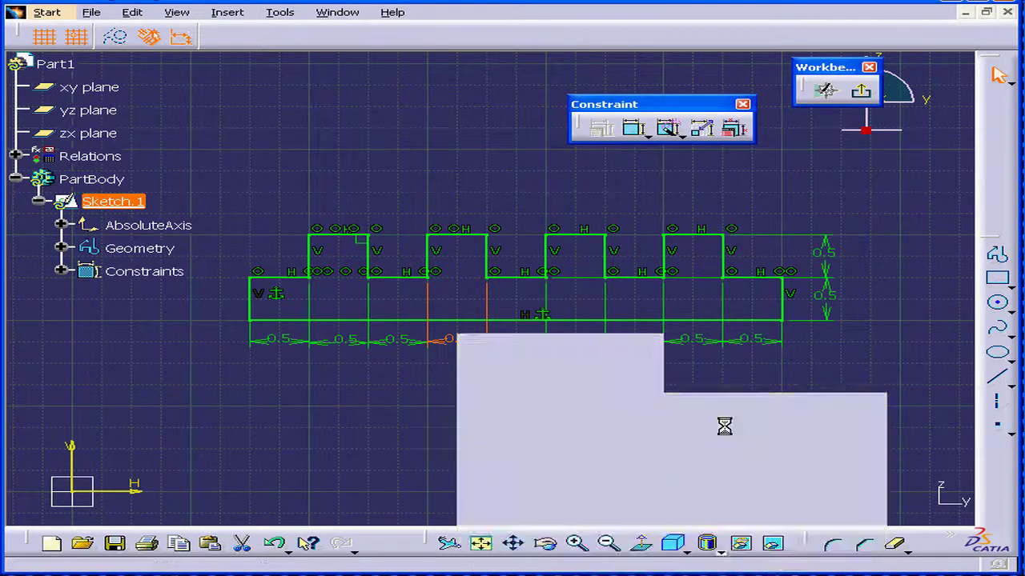
pyautogui.moveTo(669, 408)
pyautogui.mouseDown()
pyautogui.moveTo(680, 320)
pyautogui.moveTo(608, 260)
pyautogui.mouseUp()
pyautogui.click(356, 343)
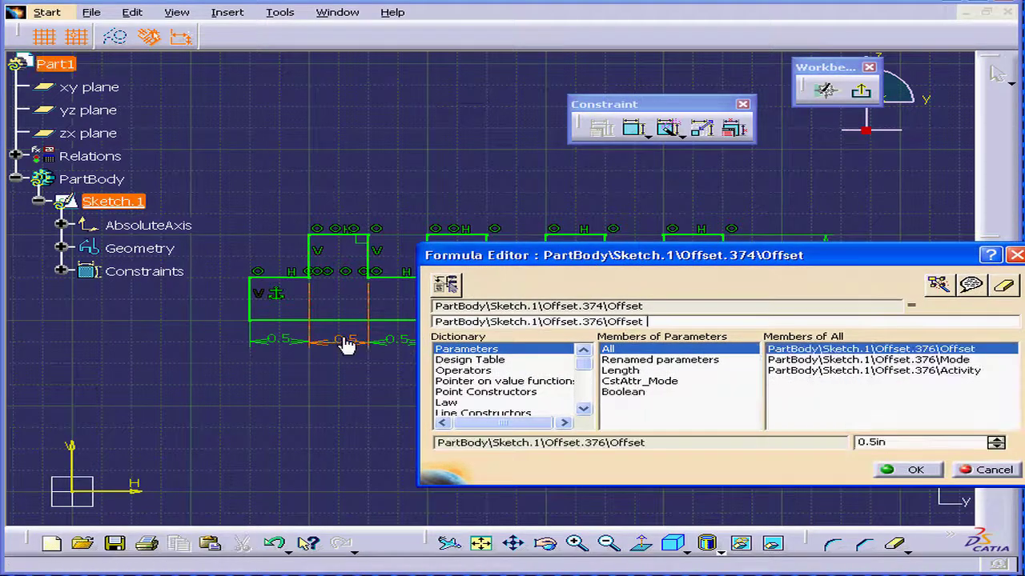
pyautogui.click(914, 471)
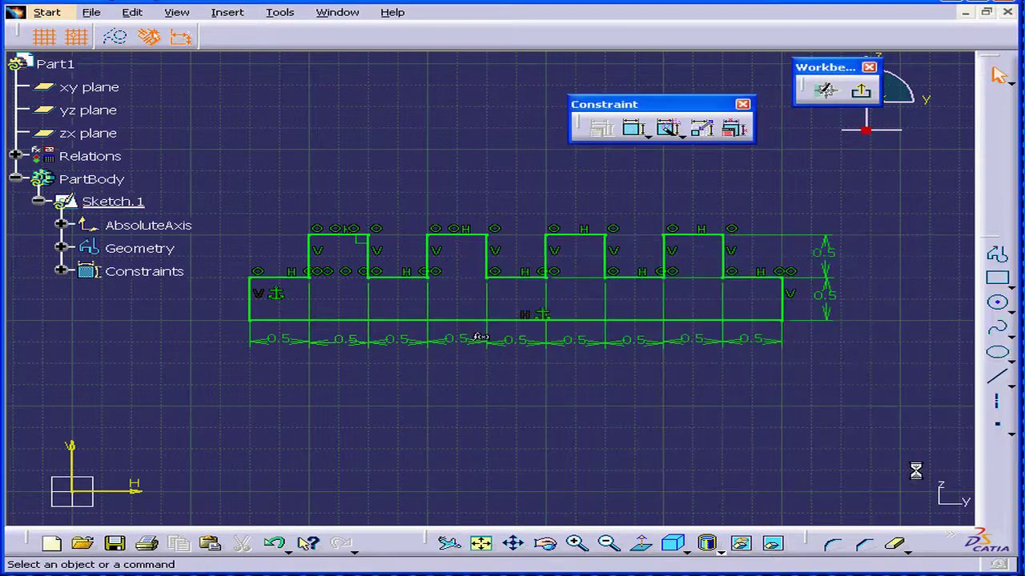
# Link the third tooth's width dimension by formula to the first tooth's width, PartBody\Sketch.1\Offset.376\Offset.
pyautogui.moveTo(459, 411)
pyautogui.mouseDown(button='middle')
pyautogui.moveTo(450, 318)
pyautogui.moveTo(436, 326)
pyautogui.mouseUp(button='middle')
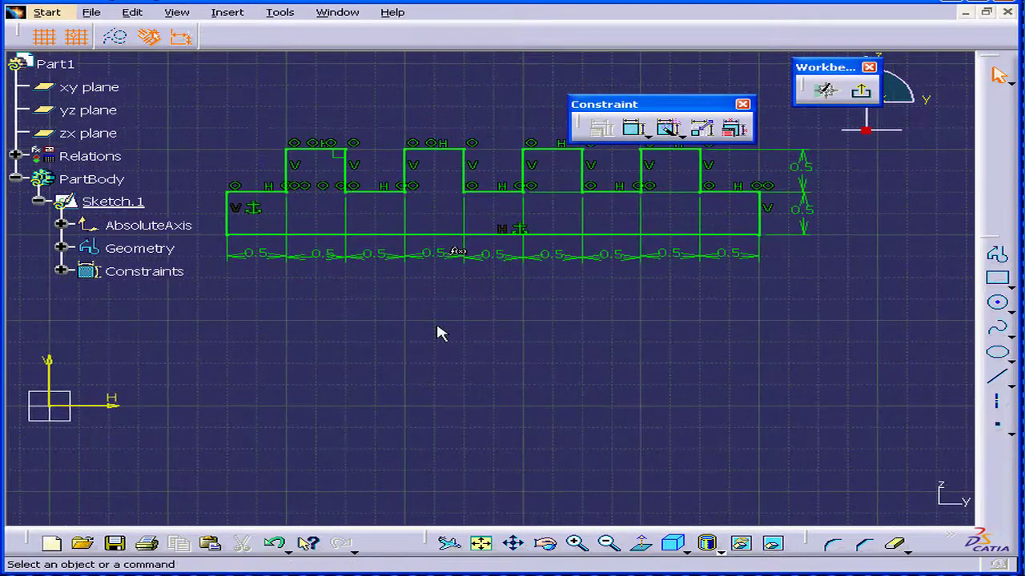
pyautogui.rightClick(556, 254)
pyautogui.moveTo(669, 513)
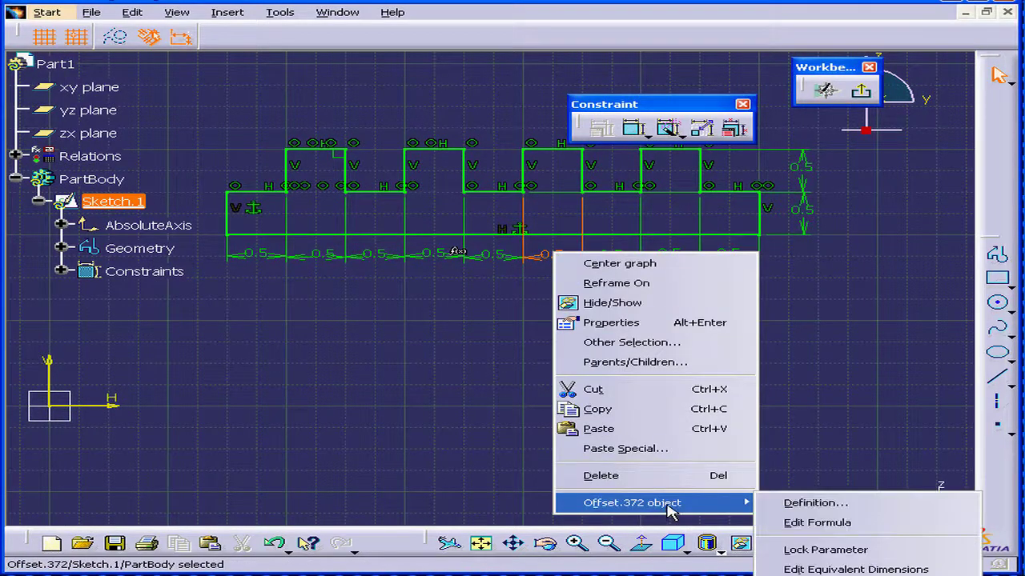
pyautogui.click(845, 523)
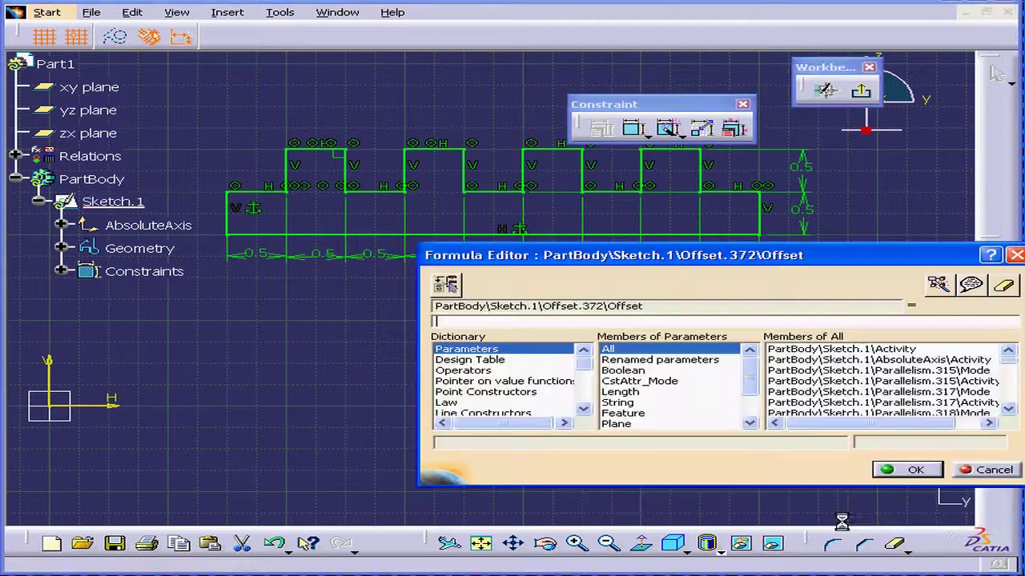
pyautogui.click(333, 256)
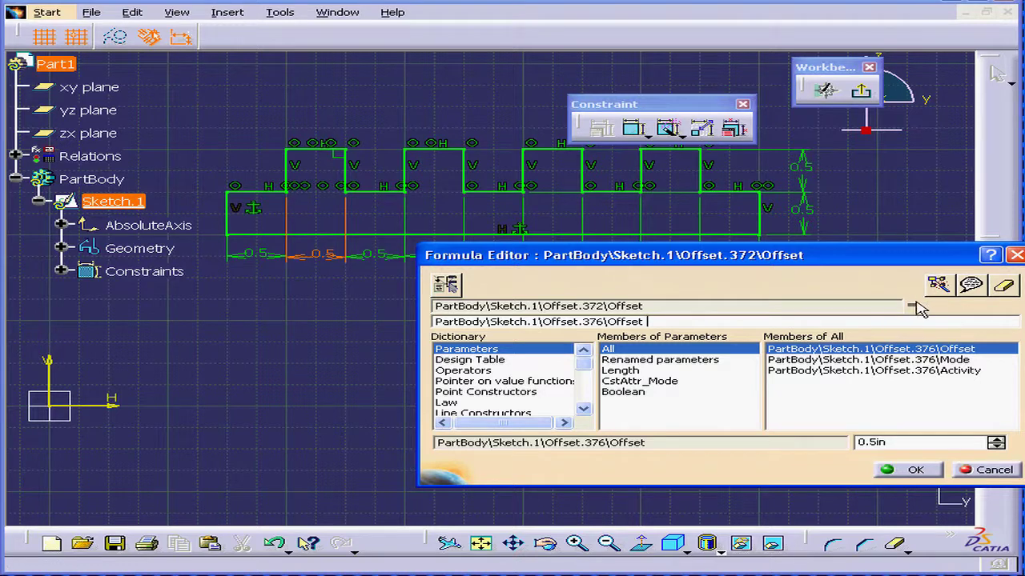
pyautogui.click(912, 470)
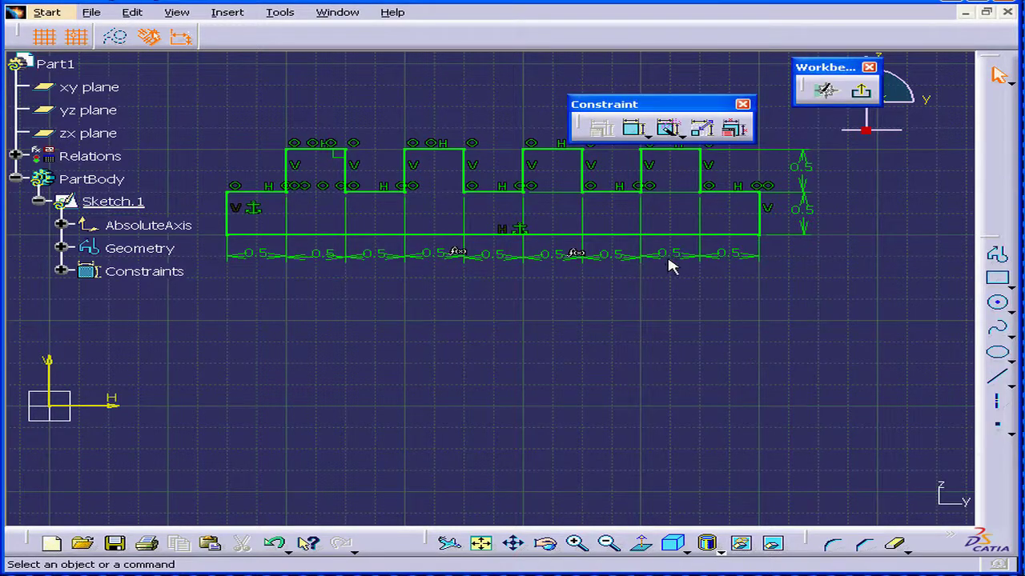
# Link the fourth tooth's width dimension by formula to the first tooth's width, PartBody\Sketch.1\Offset.376\Offset.
pyautogui.rightClick(674, 256)
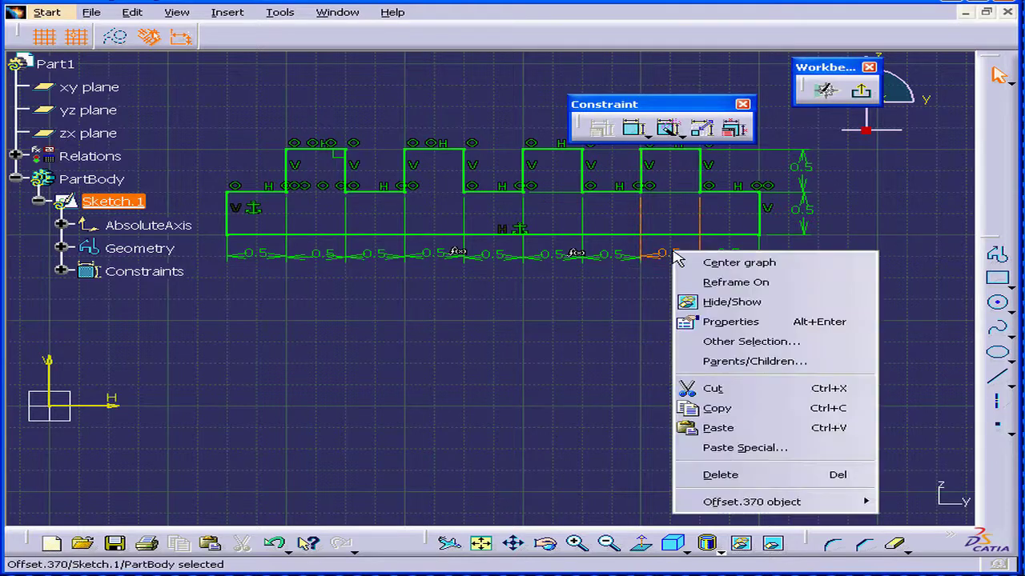
pyautogui.moveTo(801, 501)
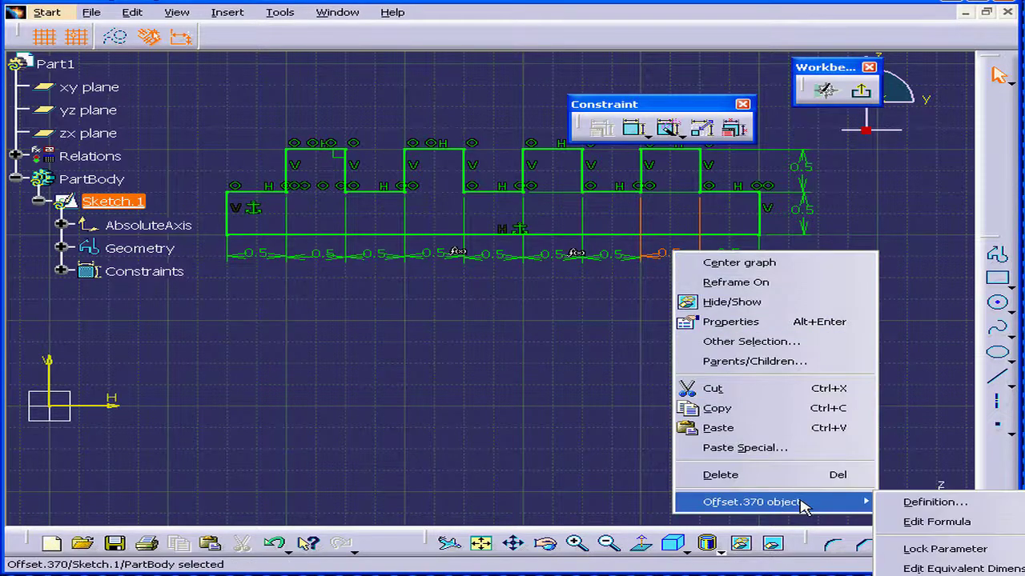
pyautogui.click(969, 521)
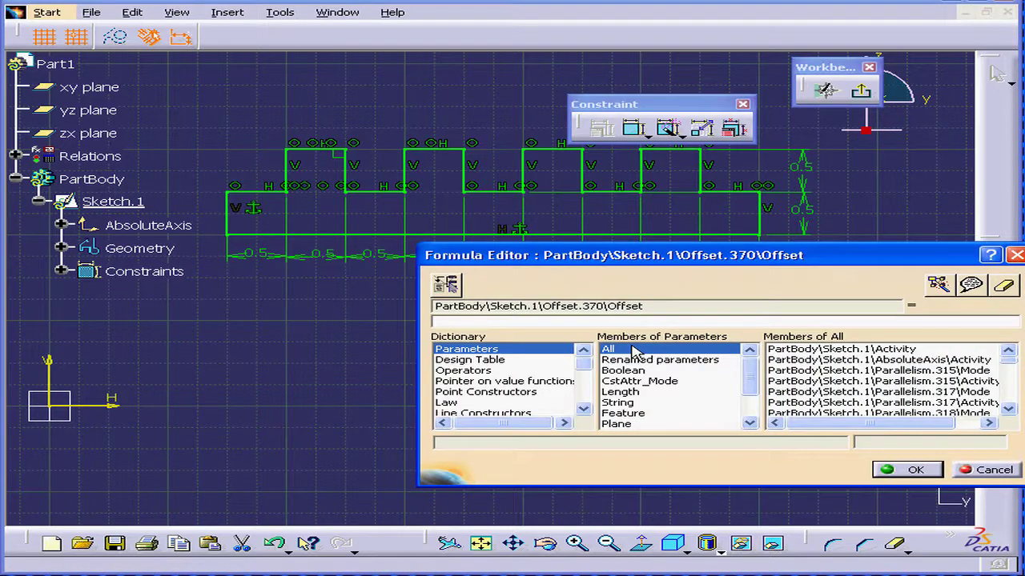
pyautogui.click(337, 256)
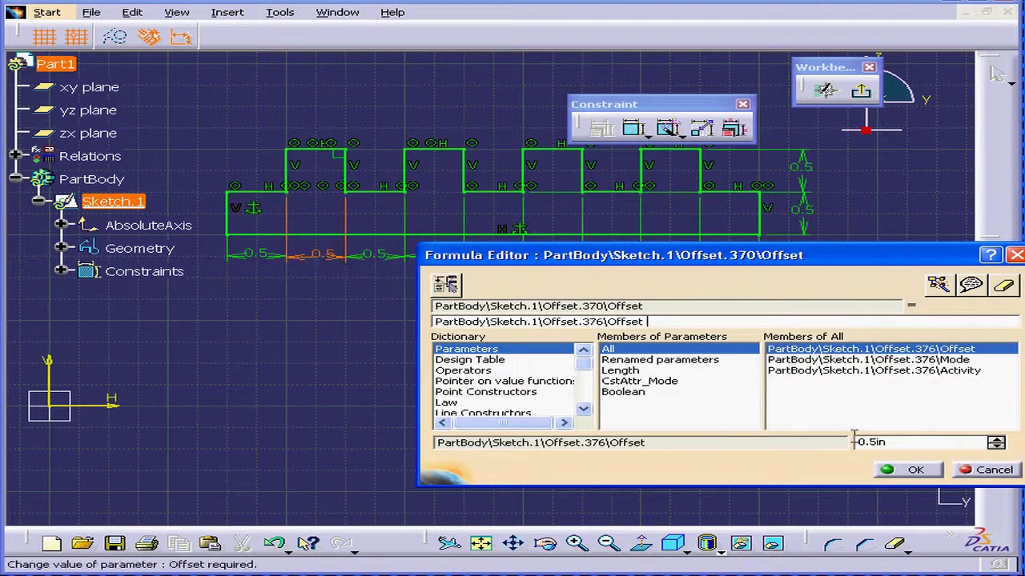
pyautogui.click(922, 469)
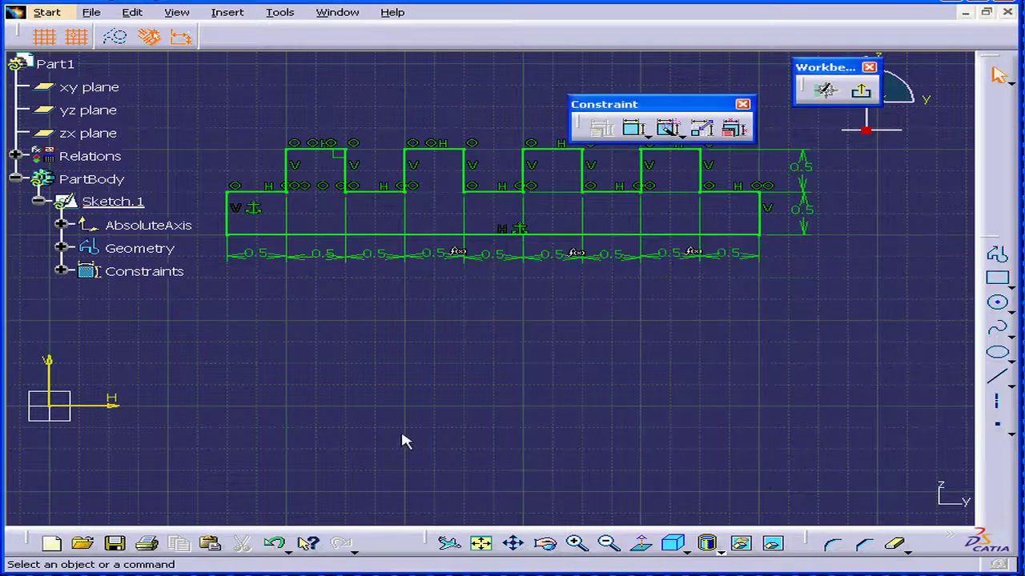
# Set the first tooth's width to 0.75 in to drive the linked tooth widths.
pyautogui.doubleClick(336, 258)
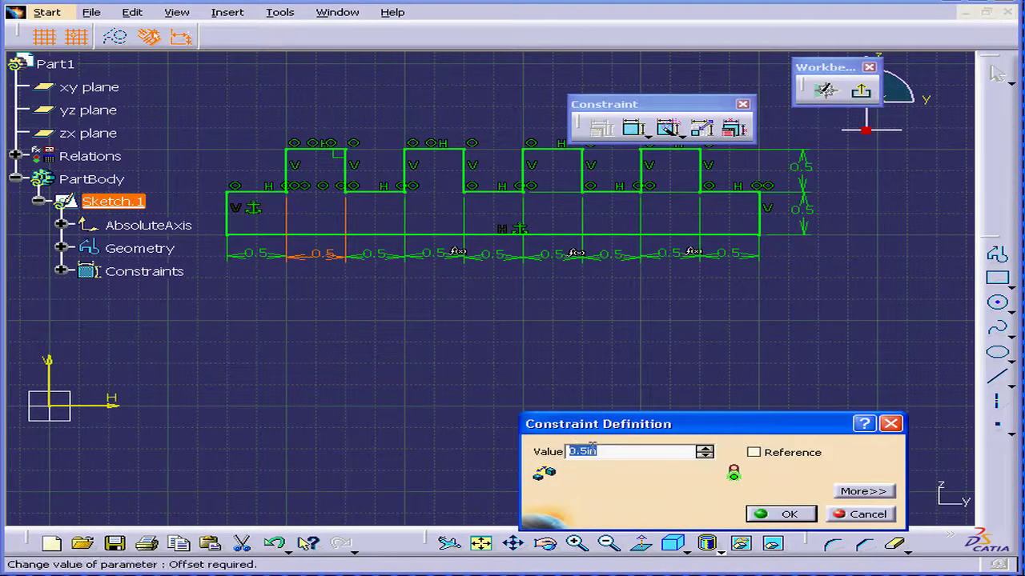
pyautogui.moveTo(613, 425); pyautogui.dragTo(482, 397)
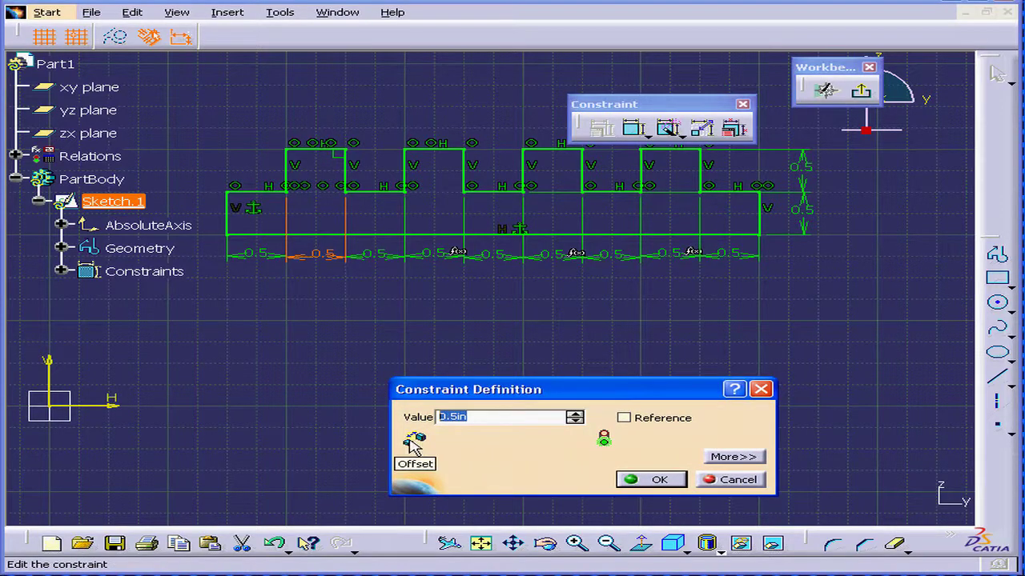
pyautogui.write('.75')
pyautogui.click(653, 480)
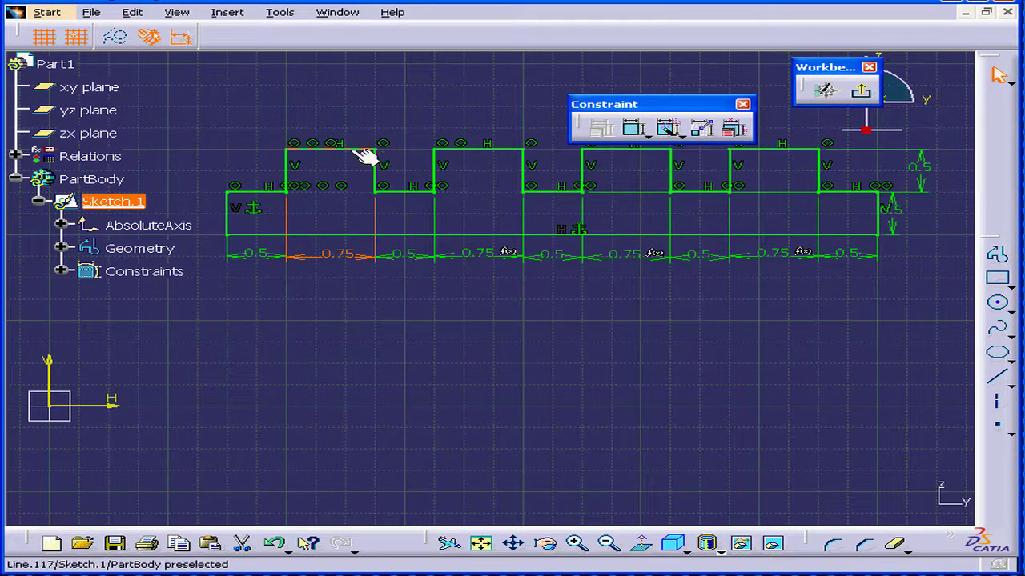
# Set the first tooth's width to 0.5 in.
pyautogui.doubleClick(338, 254)
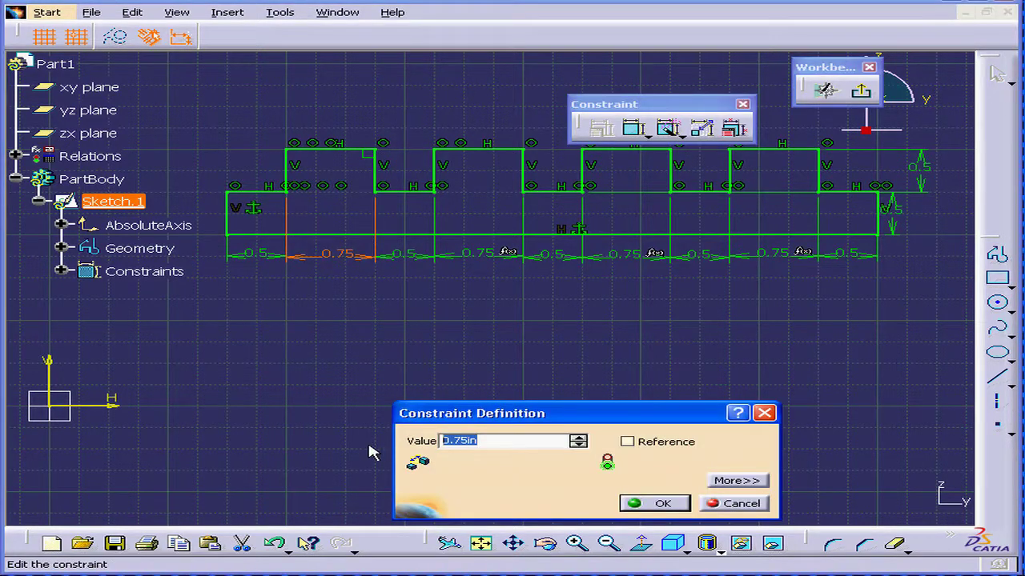
pyautogui.write('.5')
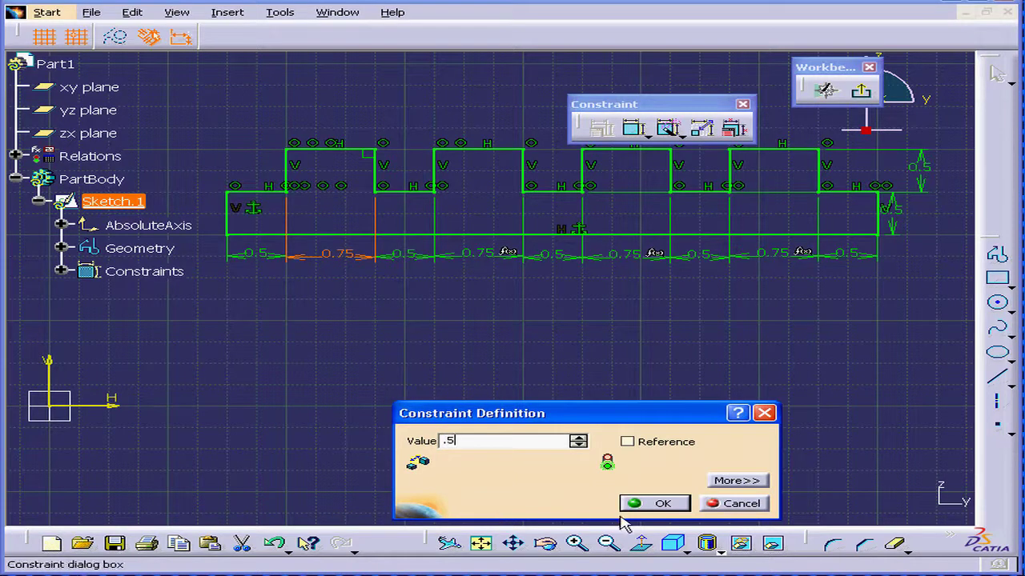
pyautogui.click(661, 502)
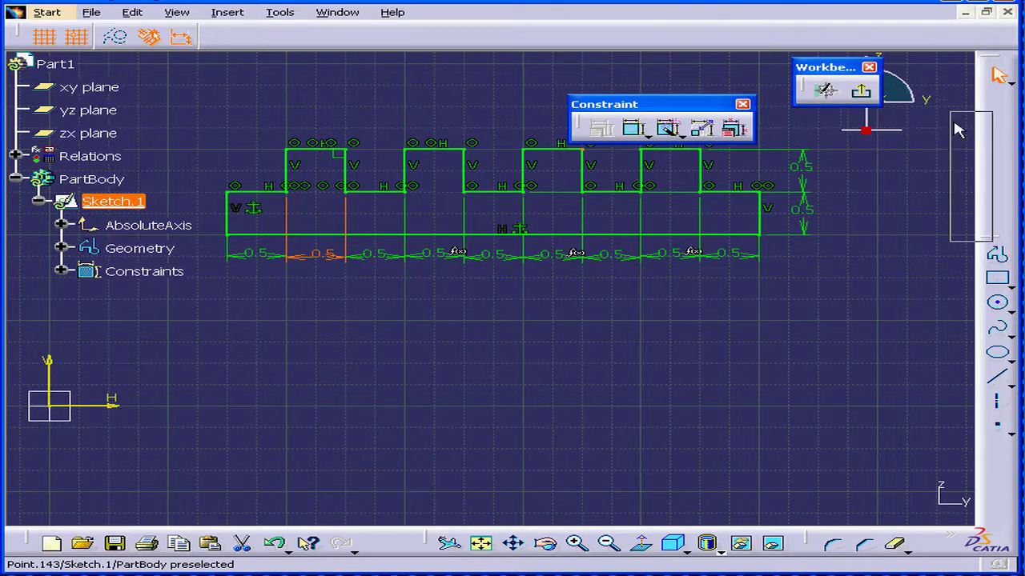
# Dock the Constraint toolbar with the sketch tools and select Offset.369 among the sketch's constraints in the specification tree.
pyautogui.moveTo(990, 124); pyautogui.dragTo(991, 126)
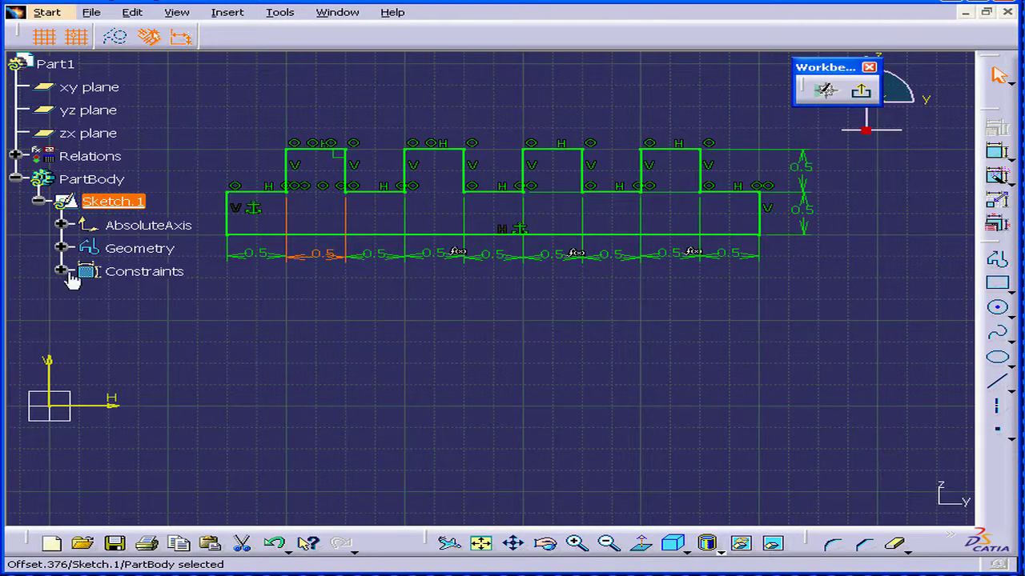
pyautogui.click(62, 272)
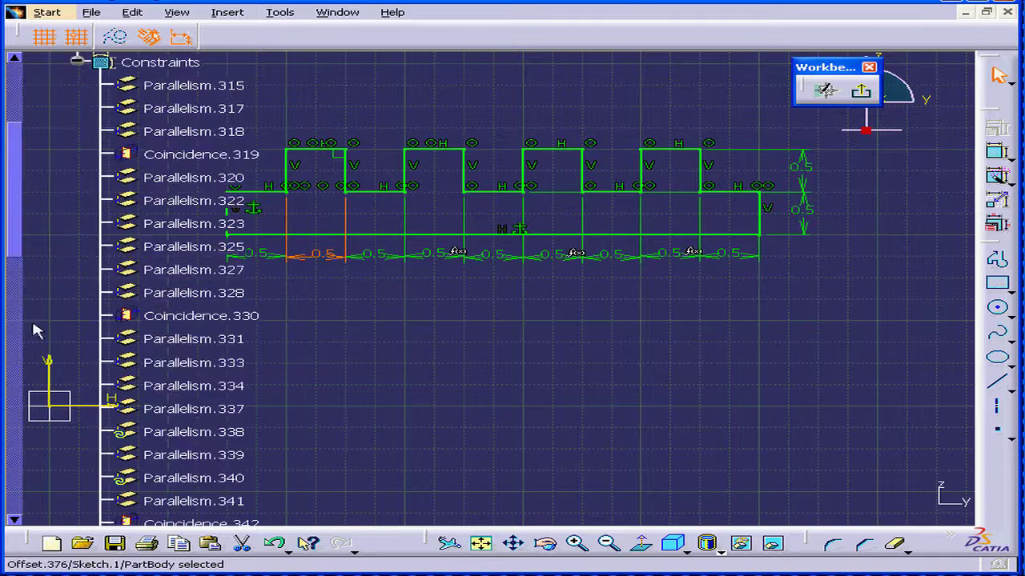
pyautogui.moveTo(17, 251); pyautogui.dragTo(27, 510)
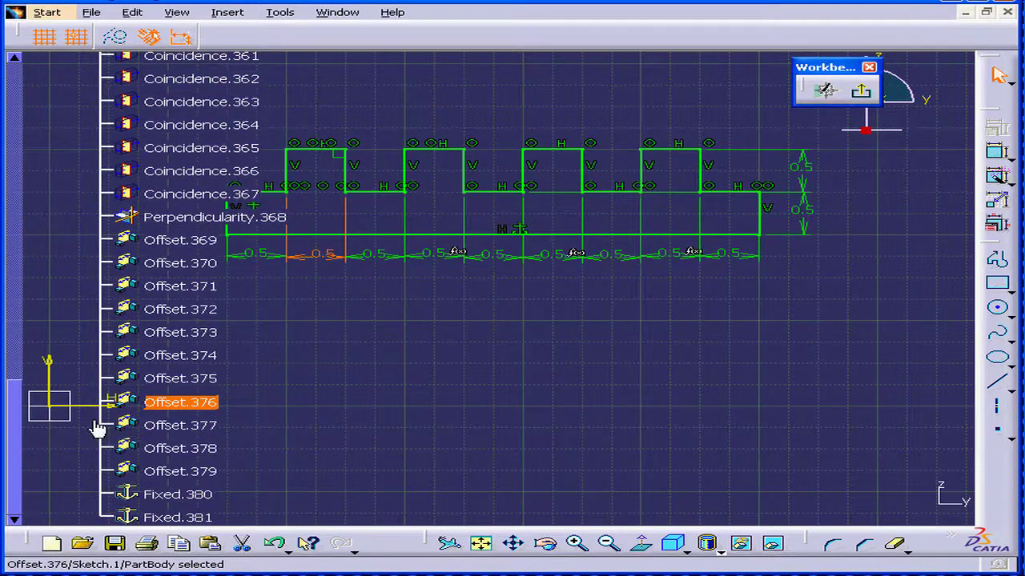
pyautogui.click(185, 242)
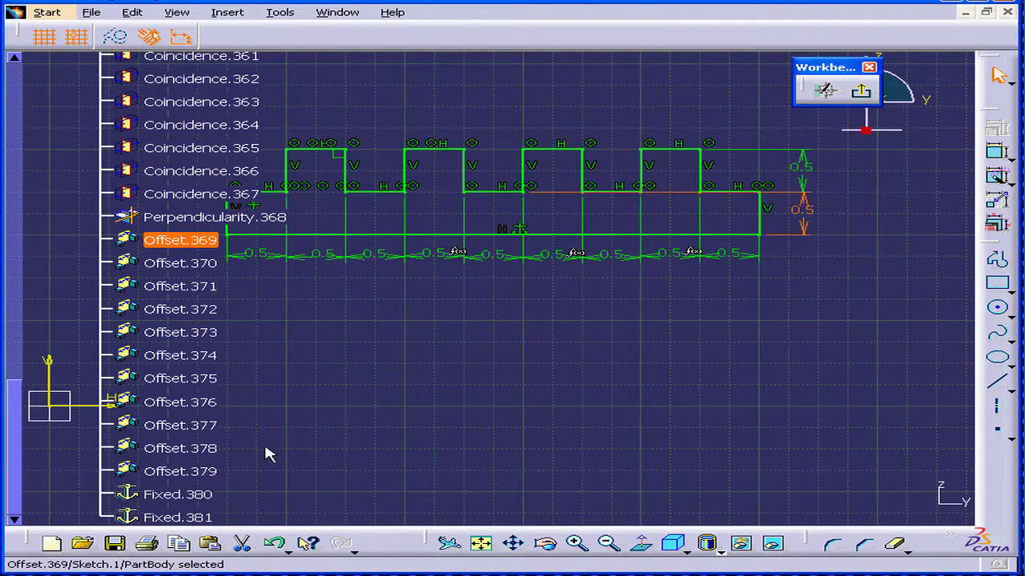
# Delete the constraints Offset.369 through Fixed.381 from the sketch and collapse the Constraints branch in the specification tree.
pyautogui.keyDown('shift'); pyautogui.click(192, 517); pyautogui.keyUp('shift')
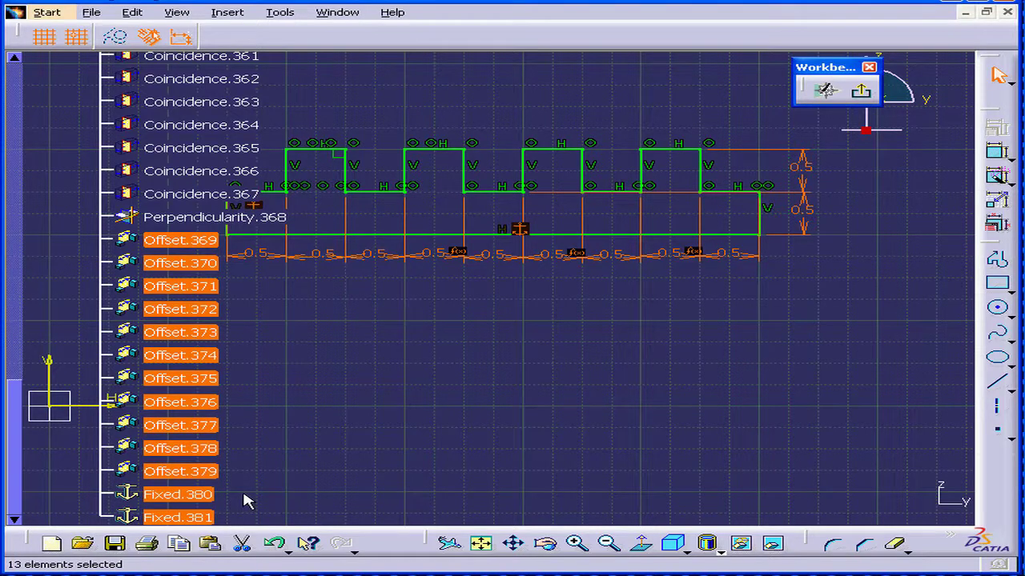
pyautogui.press('Delete')
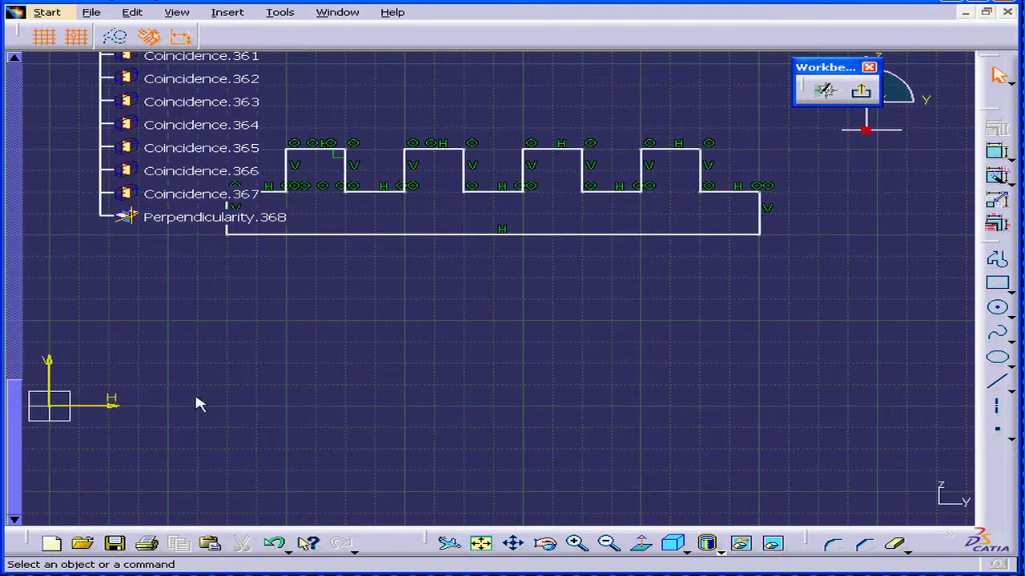
pyautogui.moveTo(13, 404); pyautogui.dragTo(14, 64)
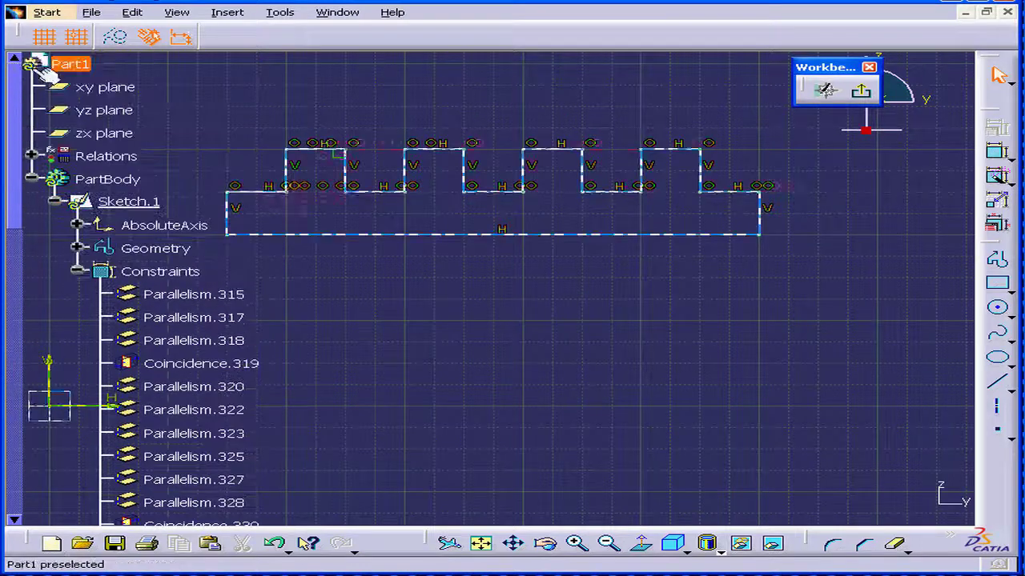
pyautogui.click(78, 272)
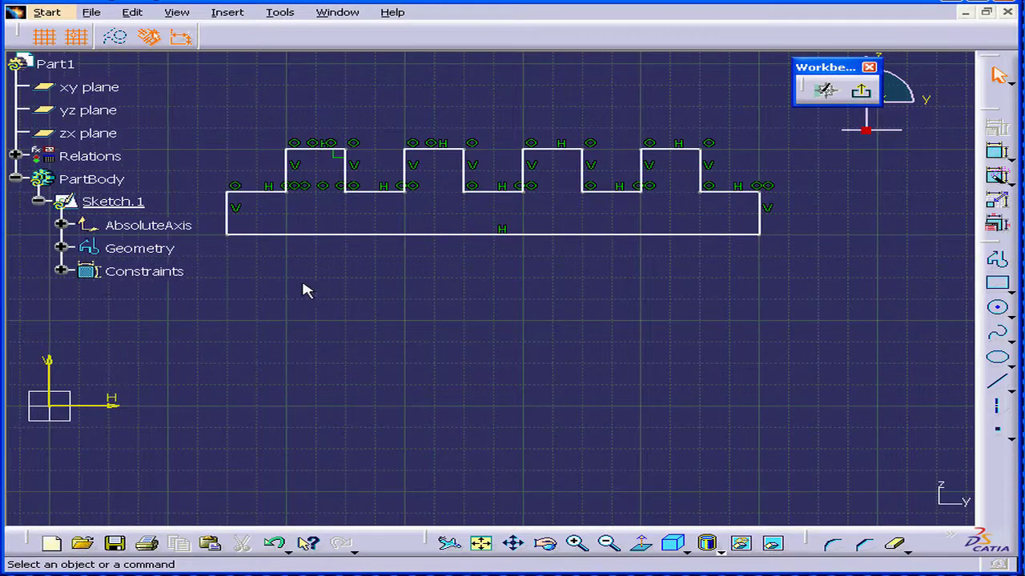
# Auto-constrain the whole toothed profile in Stacked mode, using its left vertical edge and bottom edge as reference elements.
pyautogui.moveTo(198, 117)
pyautogui.mouseDown()
pyautogui.moveTo(819, 277)
pyautogui.moveTo(795, 271)
pyautogui.mouseUp()
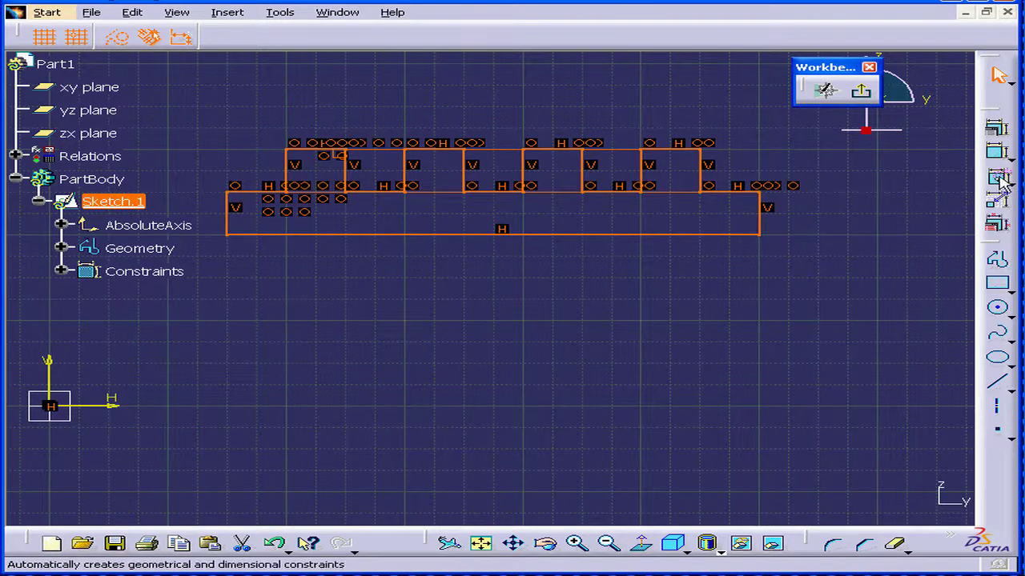
pyautogui.click(996, 177)
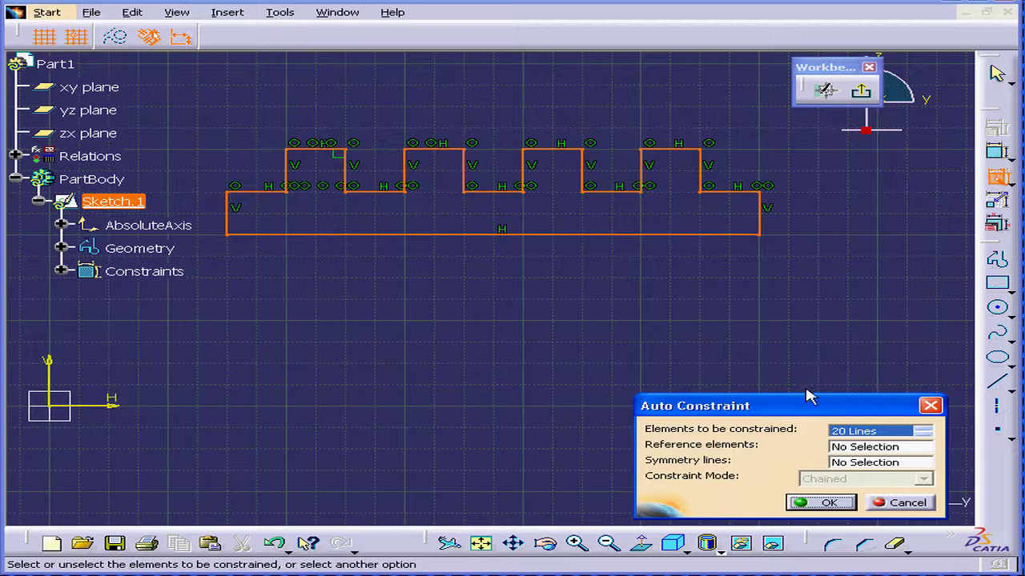
pyautogui.moveTo(810, 404); pyautogui.dragTo(758, 369)
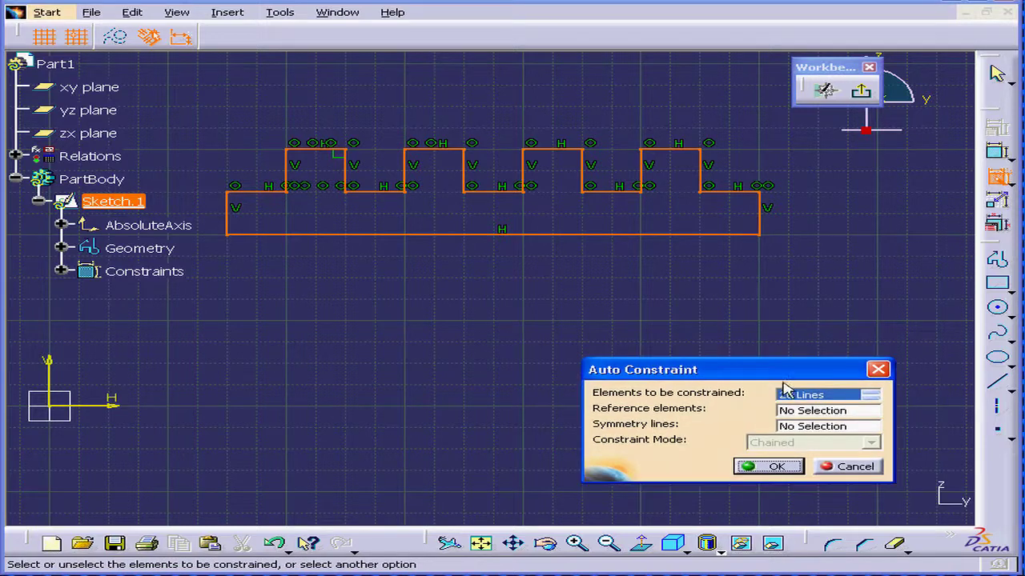
pyautogui.click(874, 395)
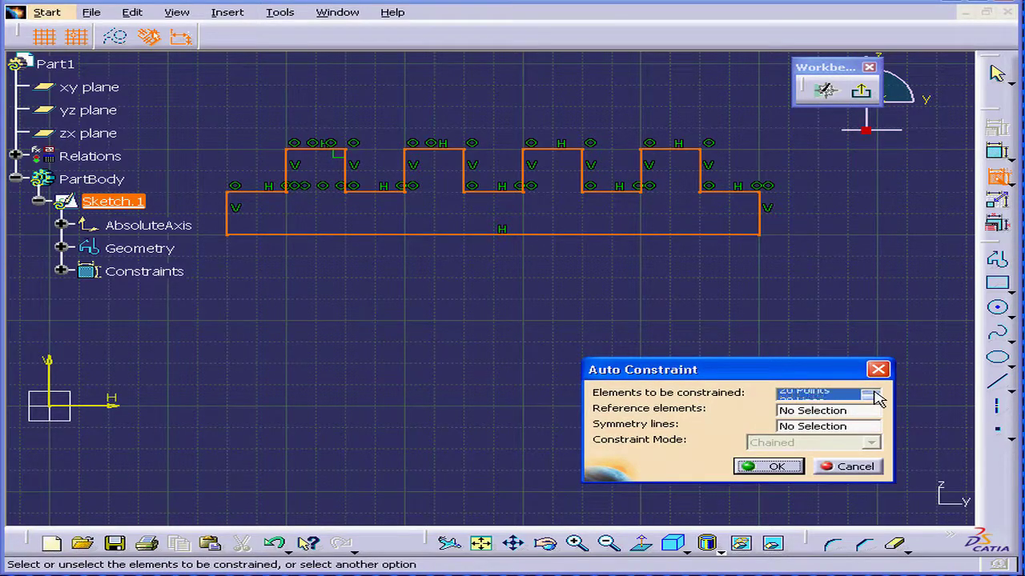
pyautogui.click(829, 411)
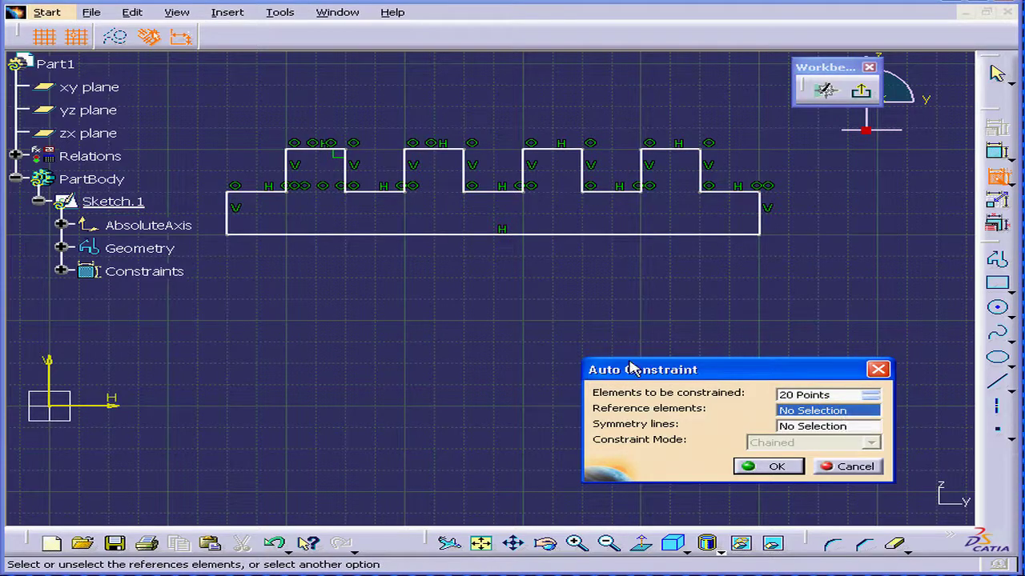
pyautogui.click(230, 216)
pyautogui.click(325, 234)
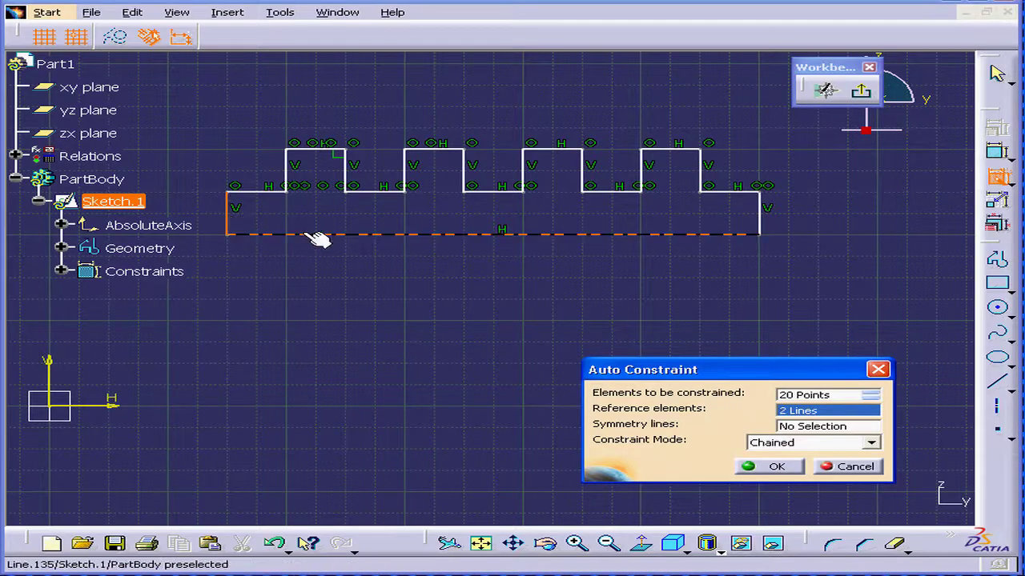
pyautogui.click(879, 446)
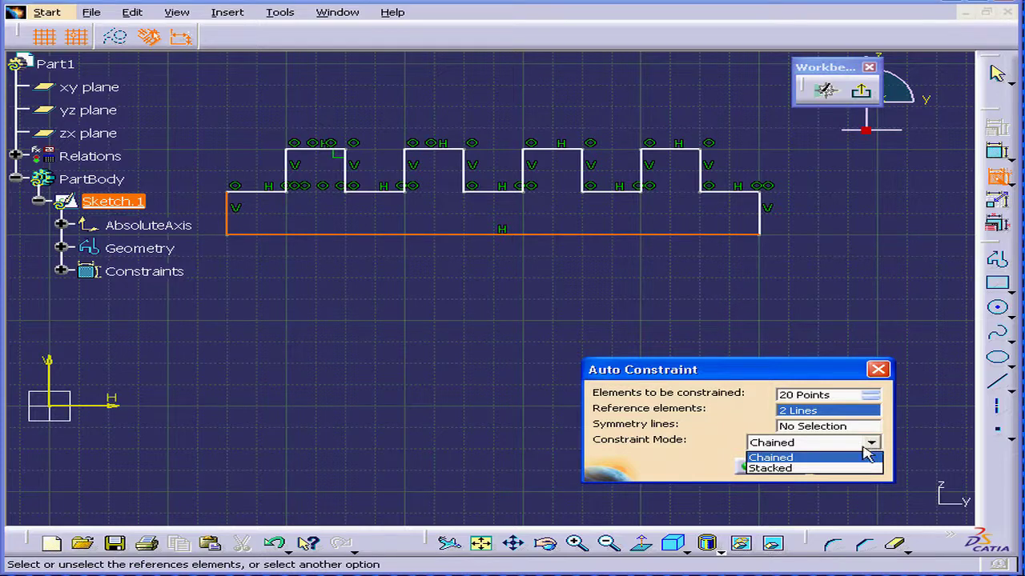
pyautogui.click(835, 469)
pyautogui.click(787, 470)
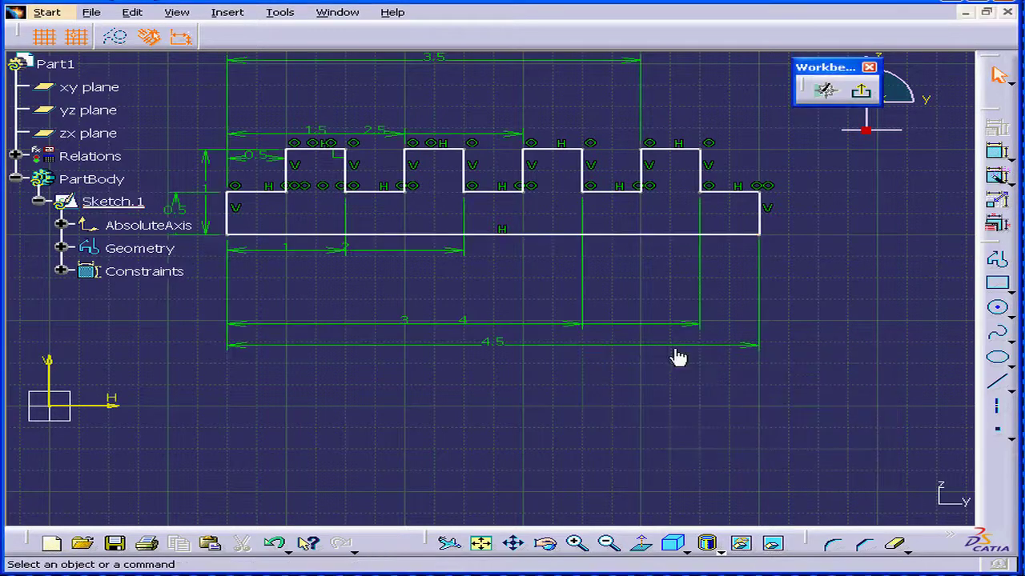
# Arrange the 0.5, 1, 1.5 and 2 in horizontal dimensions at separate heights above the toothed profile.
pyautogui.moveTo(542, 375); pyautogui.dragTo(554, 500, button='middle')
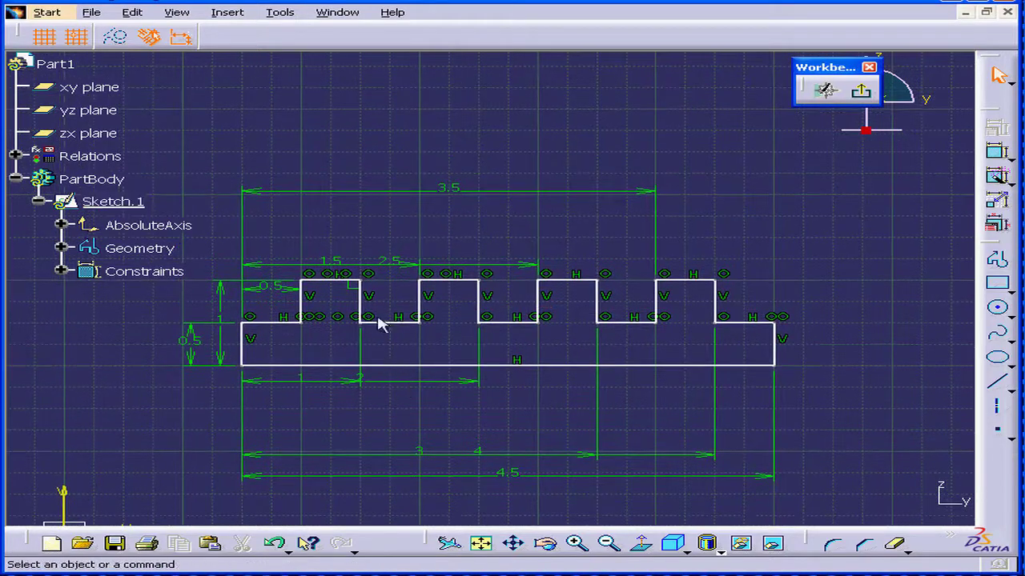
pyautogui.moveTo(300, 293)
pyautogui.mouseDown()
pyautogui.moveTo(283, 272)
pyautogui.moveTo(290, 277)
pyautogui.mouseUp()
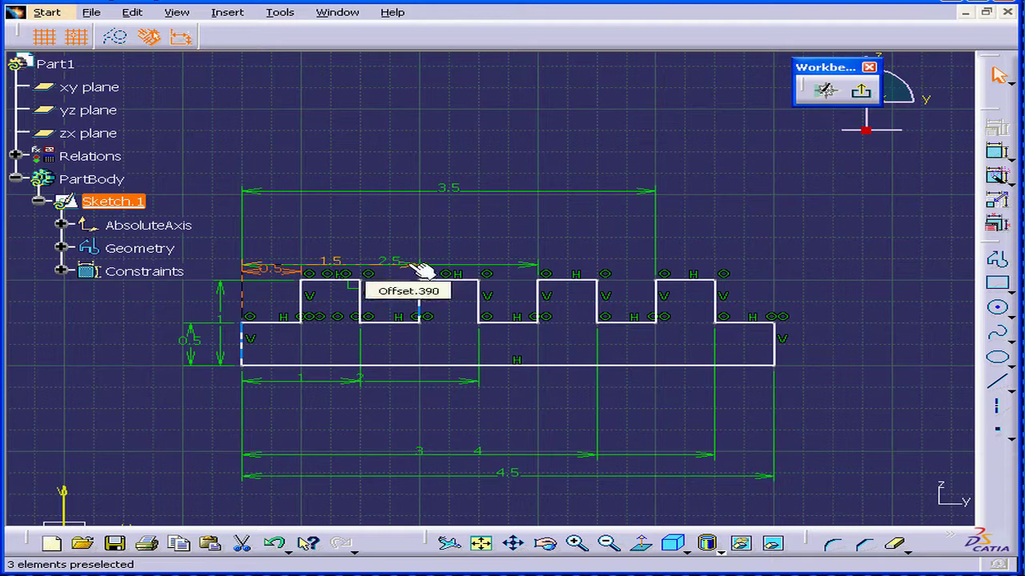
pyautogui.moveTo(412, 265); pyautogui.dragTo(412, 238)
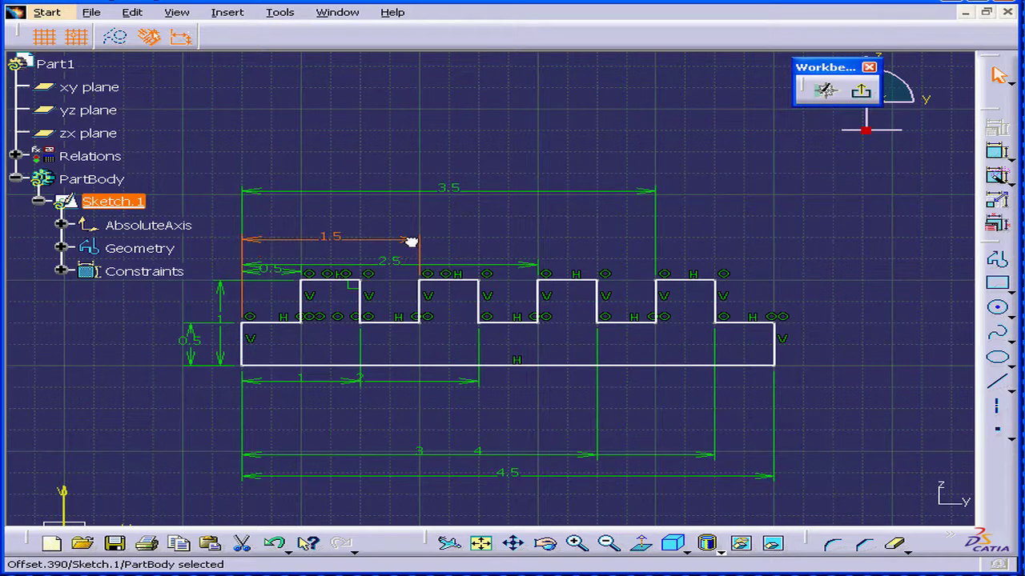
pyautogui.click(350, 381)
pyautogui.moveTo(350, 381); pyautogui.dragTo(367, 254)
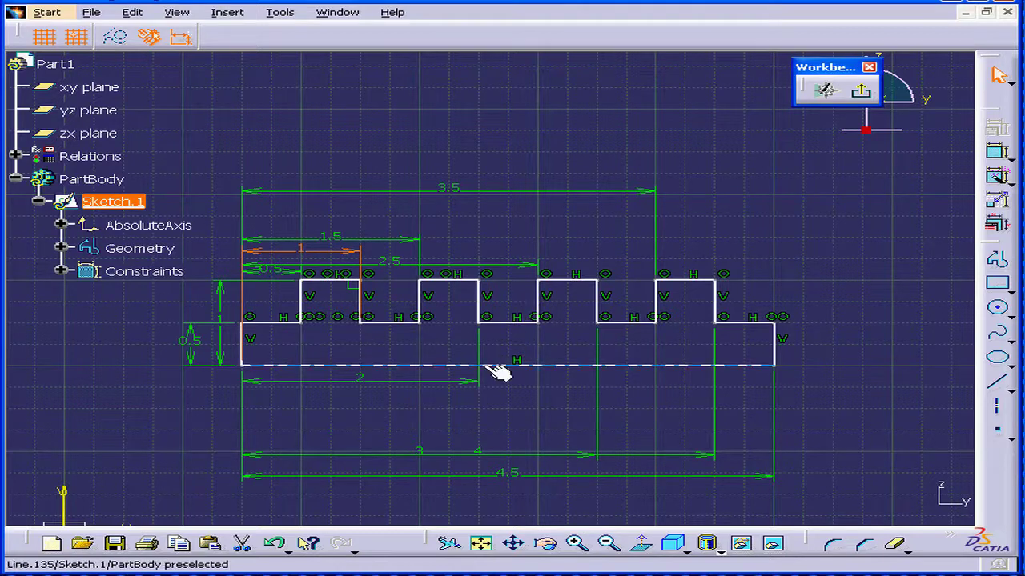
pyautogui.moveTo(479, 381); pyautogui.dragTo(501, 230)
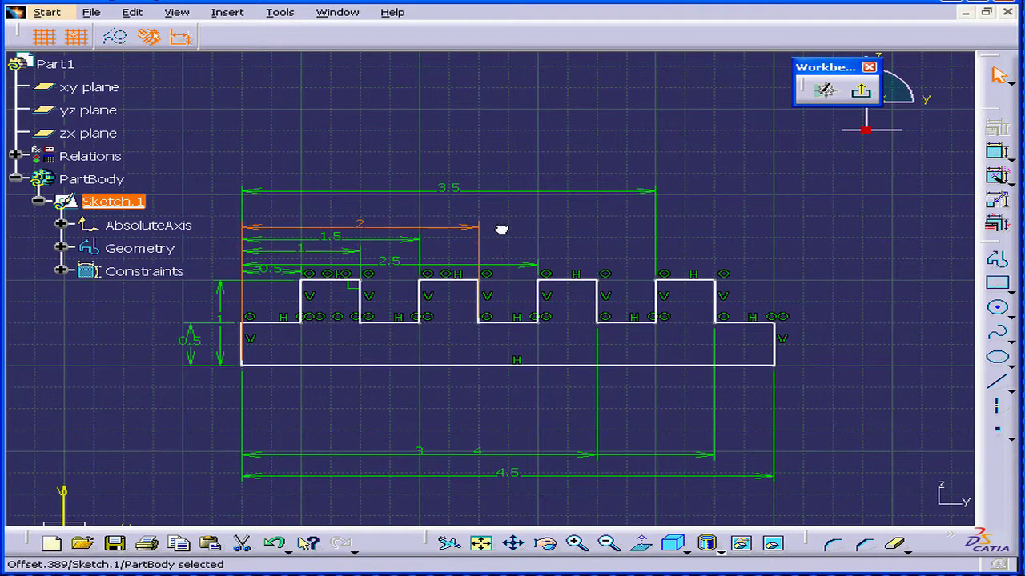
# Stack the 2.5 to 4.5 in horizontal dimensions in ascending order above the profile and move both height dimensions to its right side.
pyautogui.moveTo(544, 268); pyautogui.dragTo(528, 210)
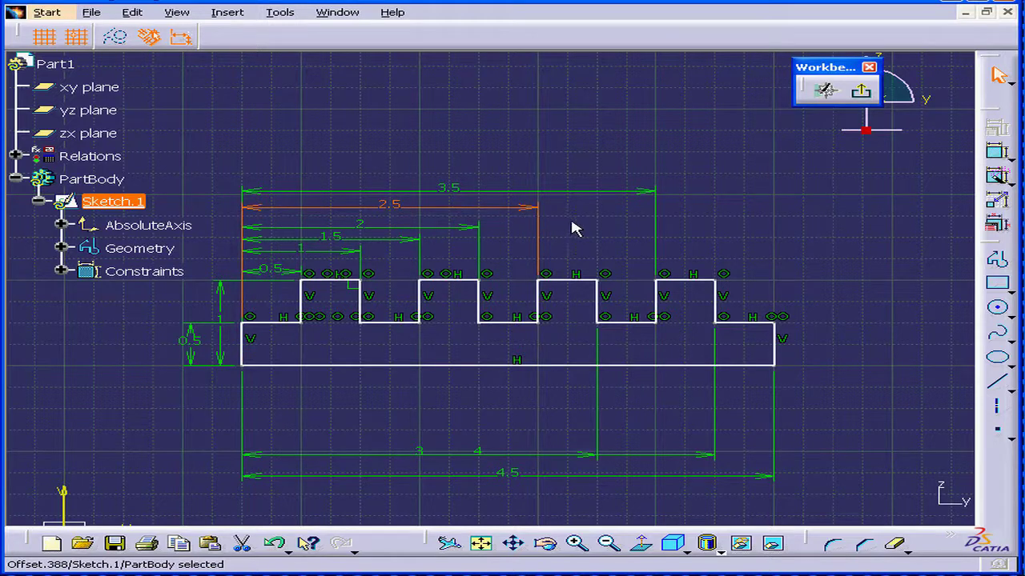
pyautogui.moveTo(590, 456); pyautogui.dragTo(649, 183)
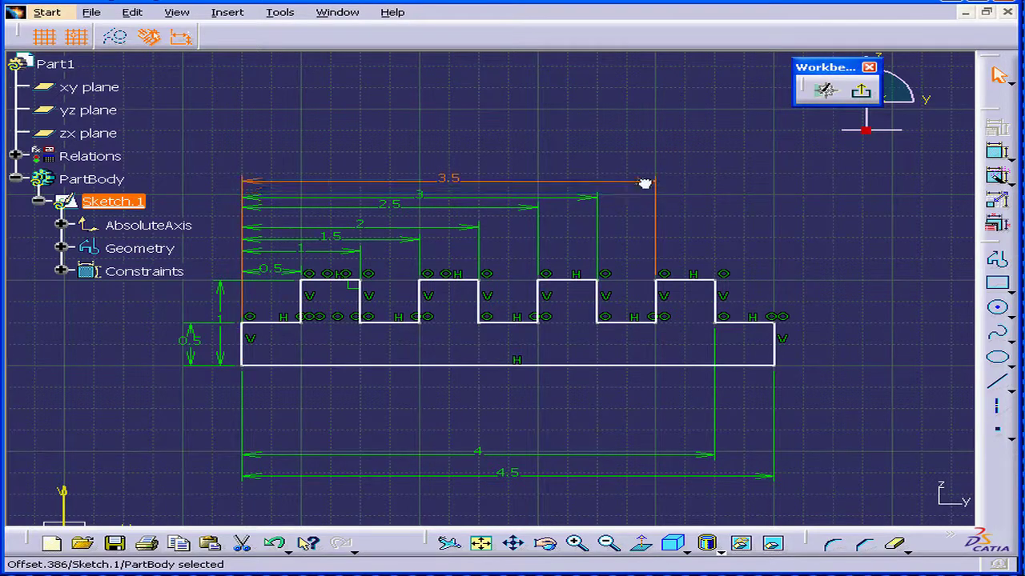
pyautogui.click(591, 198)
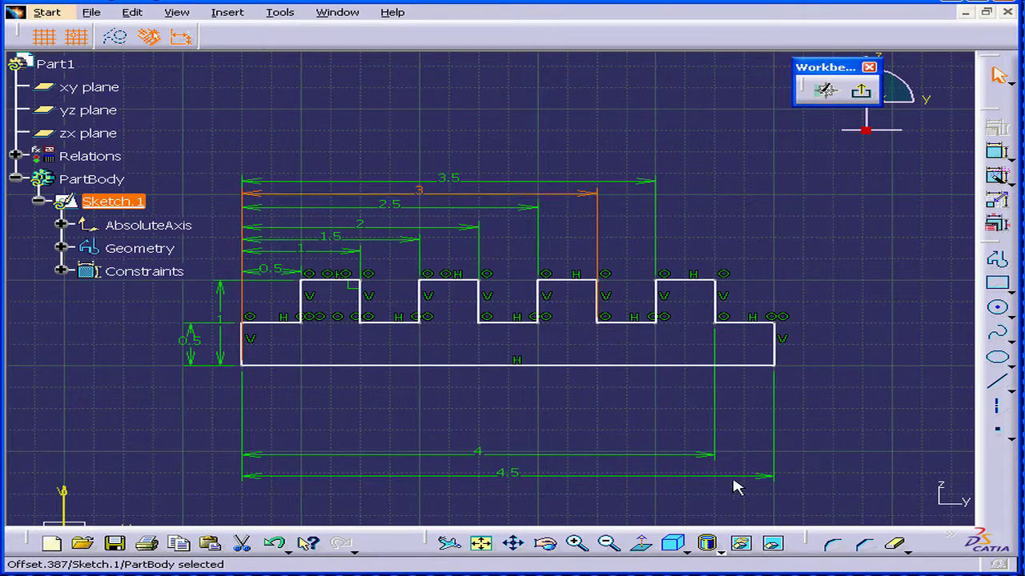
pyautogui.moveTo(716, 458); pyautogui.dragTo(702, 167)
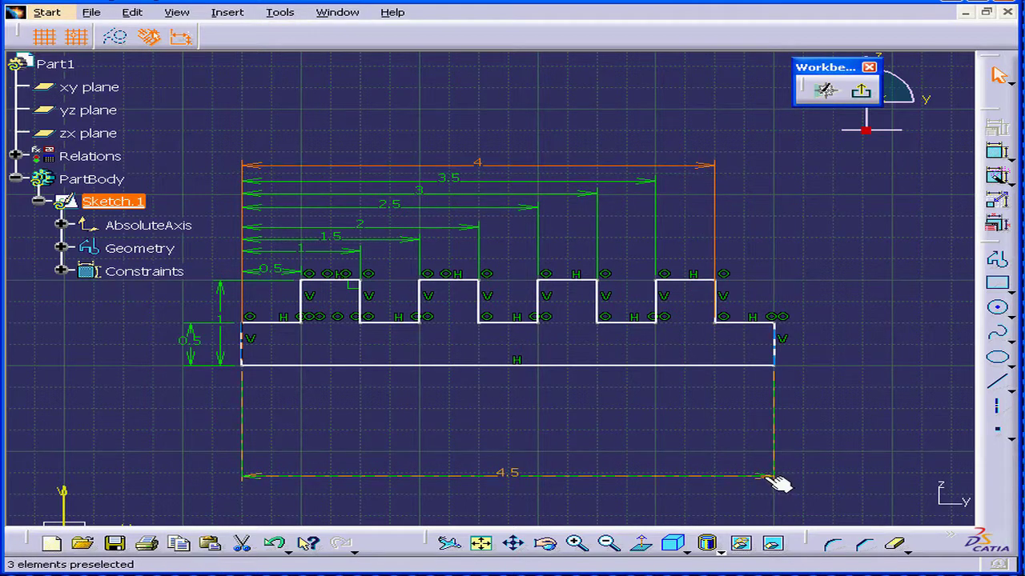
pyautogui.moveTo(777, 478); pyautogui.dragTo(750, 152)
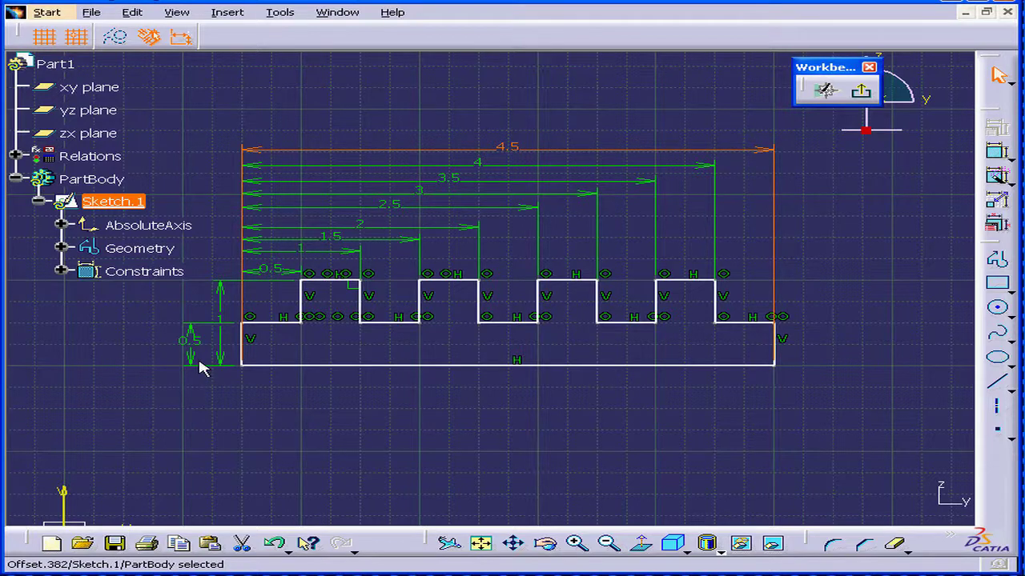
pyautogui.moveTo(192, 343); pyautogui.dragTo(827, 364)
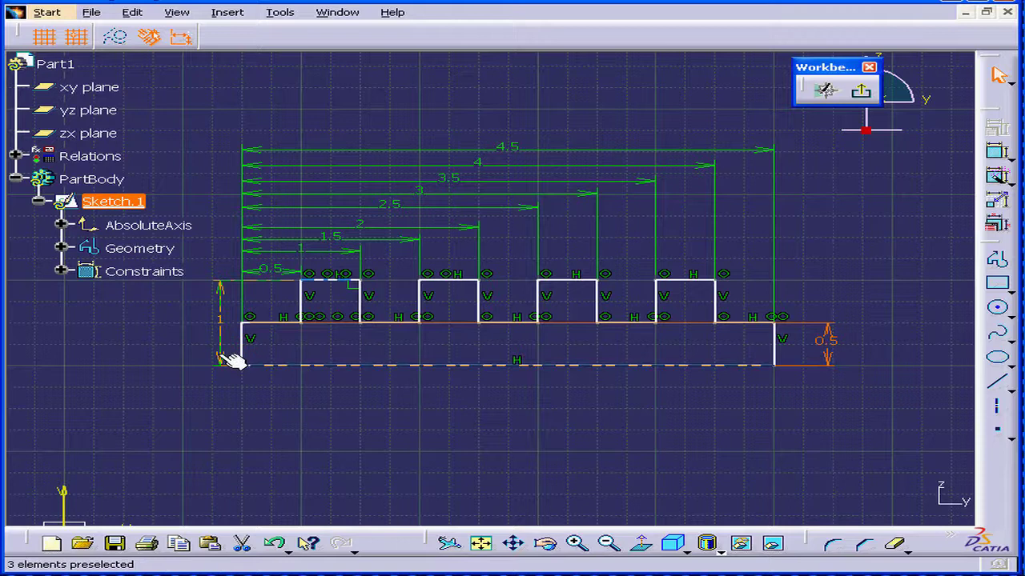
pyautogui.moveTo(229, 359); pyautogui.dragTo(853, 357)
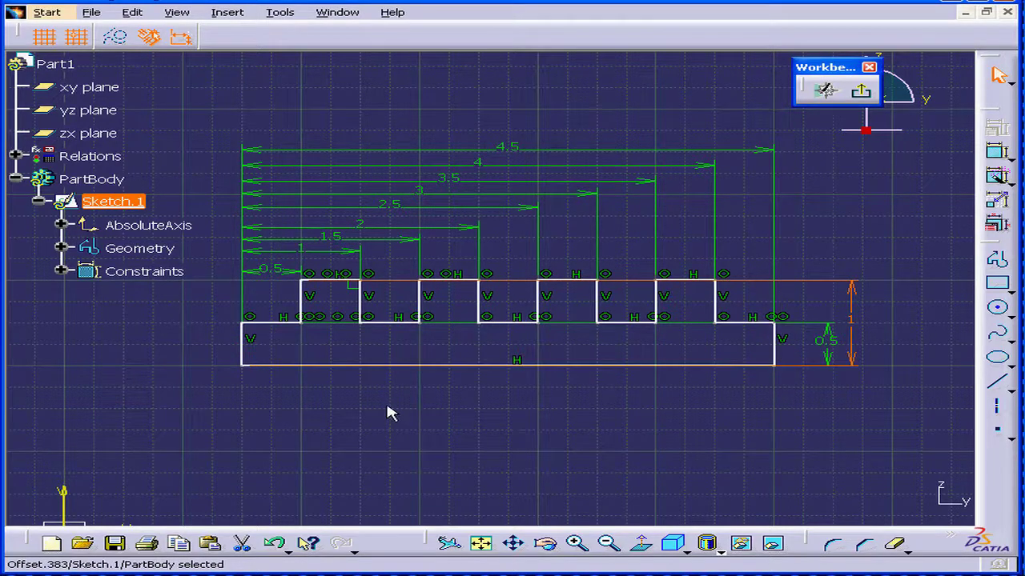
# Apply Fix constraints to the profile's left vertical edge and its bottom edge.
pyautogui.moveTo(386, 413); pyautogui.dragTo(435, 277, button='middle')
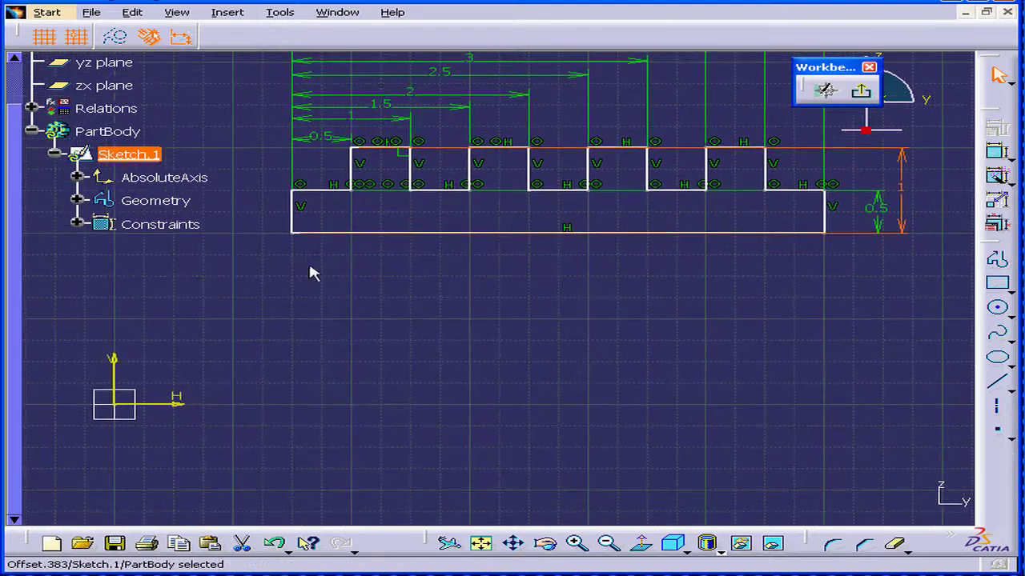
pyautogui.rightClick(296, 218)
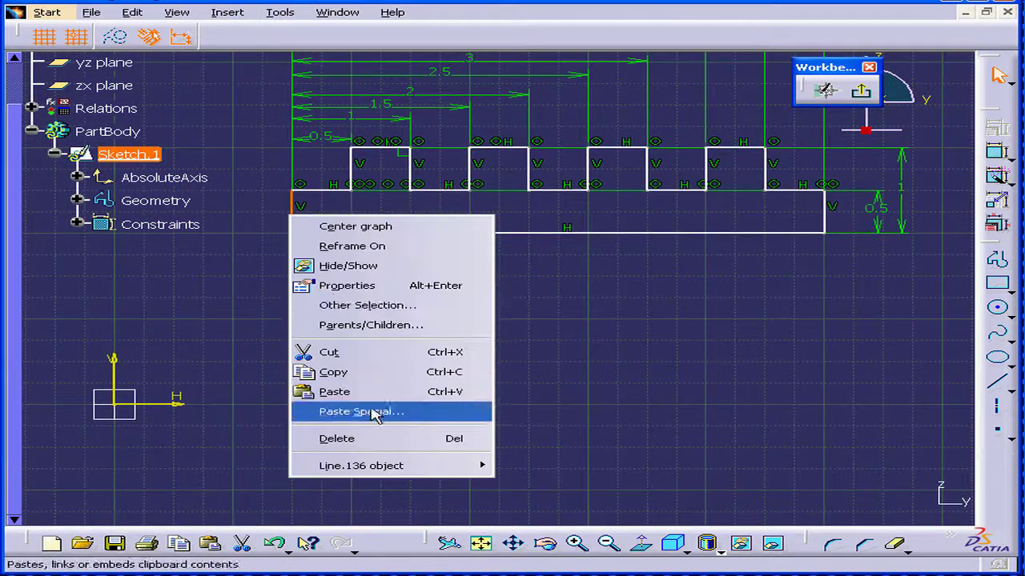
pyautogui.moveTo(389, 465)
pyautogui.click(531, 492)
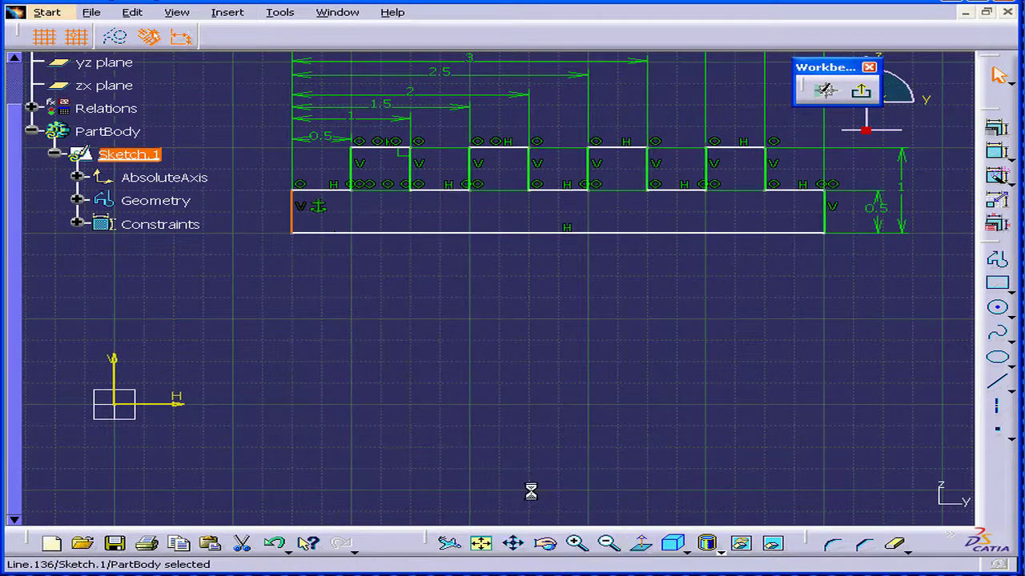
pyautogui.rightClick(431, 232)
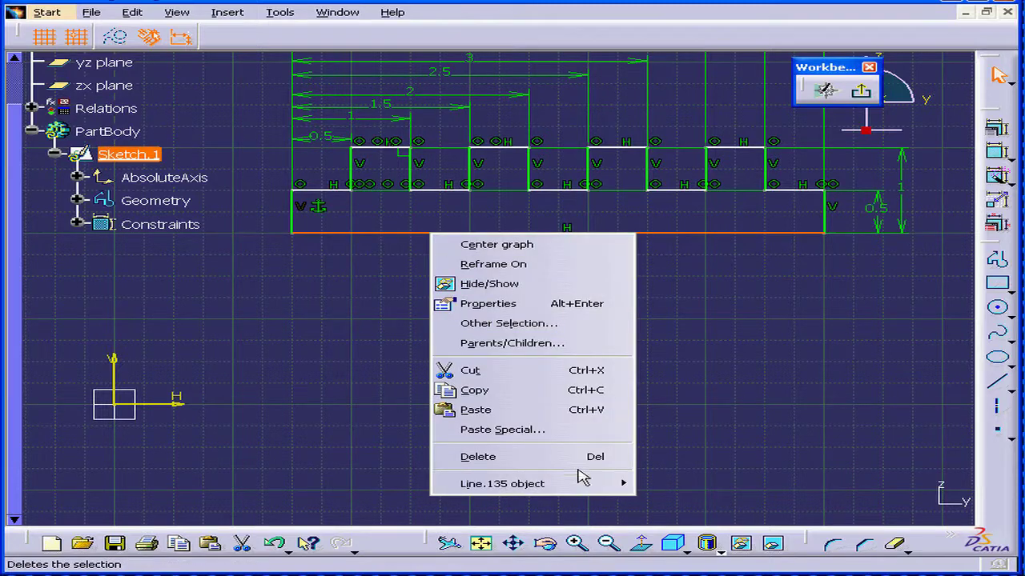
pyautogui.moveTo(599, 485)
pyautogui.click(693, 513)
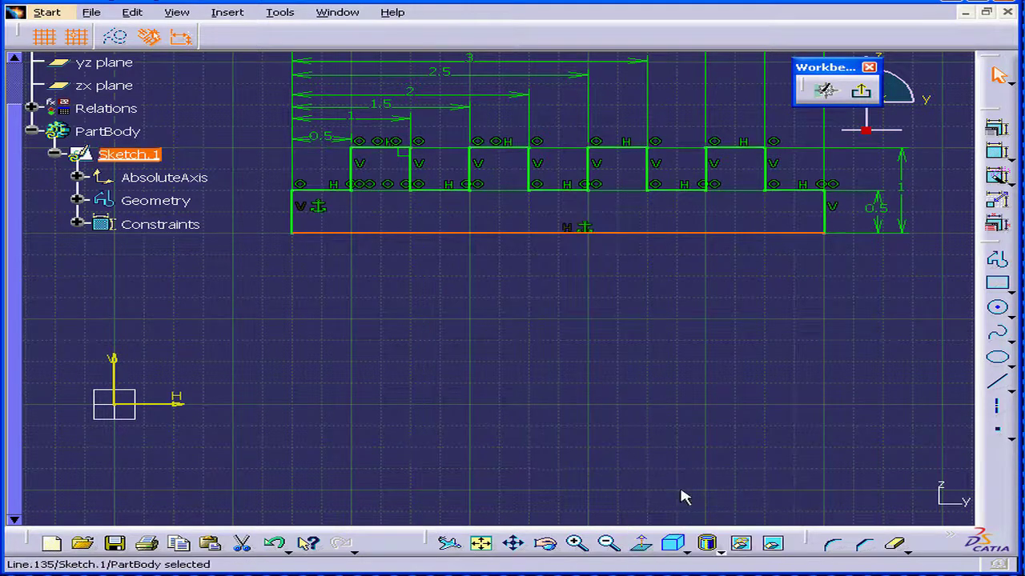
pyautogui.moveTo(545, 274)
pyautogui.mouseDown(button='middle')
pyautogui.moveTo(547, 264)
pyautogui.moveTo(476, 382)
pyautogui.moveTo(486, 404)
pyautogui.mouseUp(button='middle')
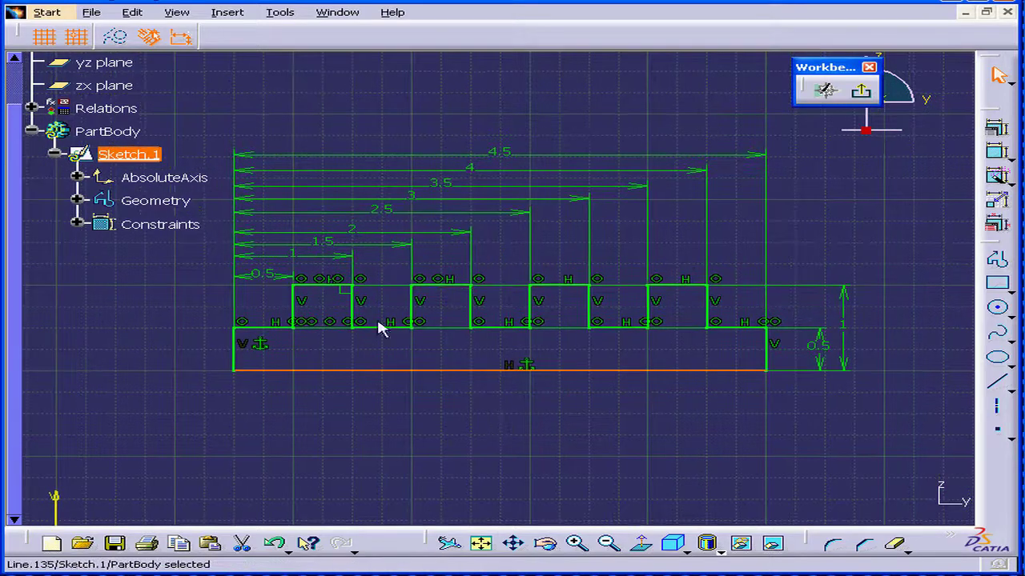
pyautogui.click(496, 415)
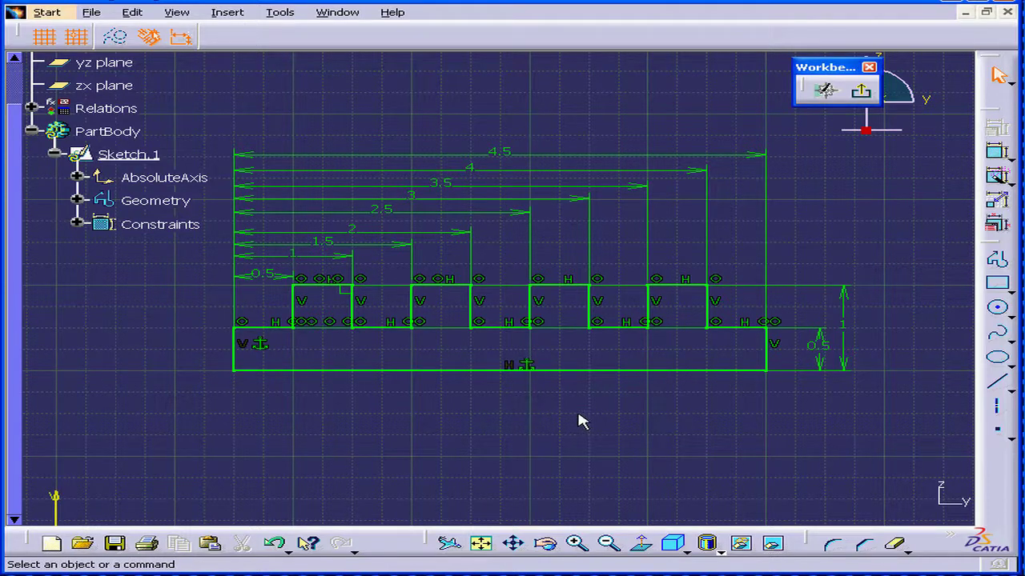